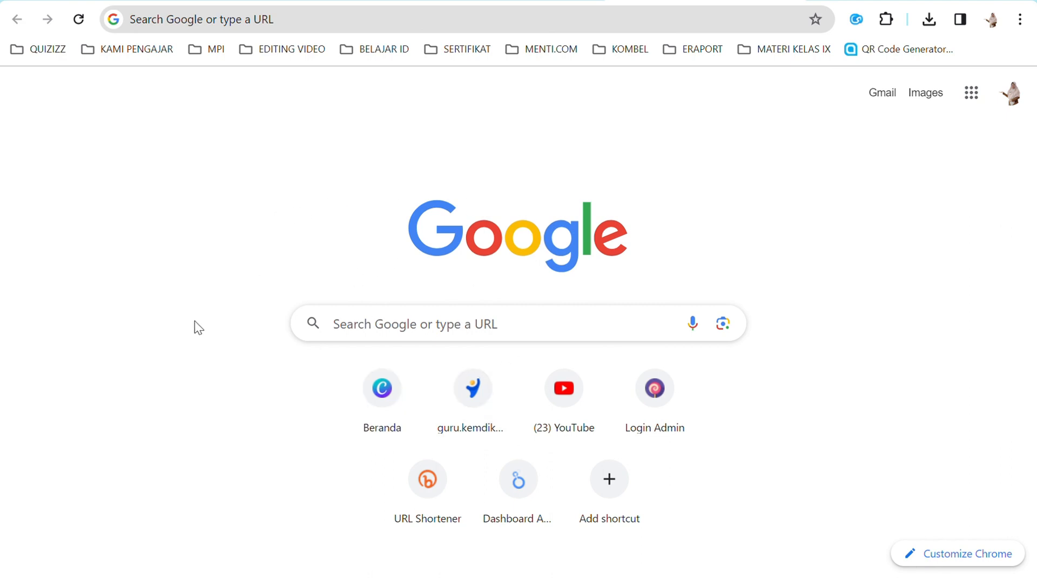
Open guru.kemdikbud.go.id and go to the Pengelolaan Kinerja service under Pengembangan diri.
mouse_move(479, 405)
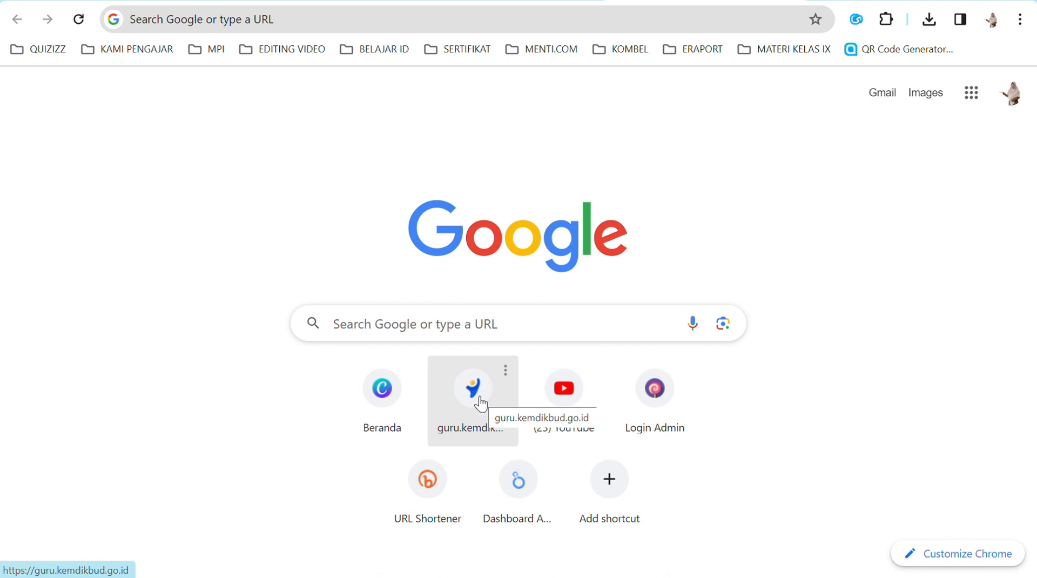
left_click(468, 399)
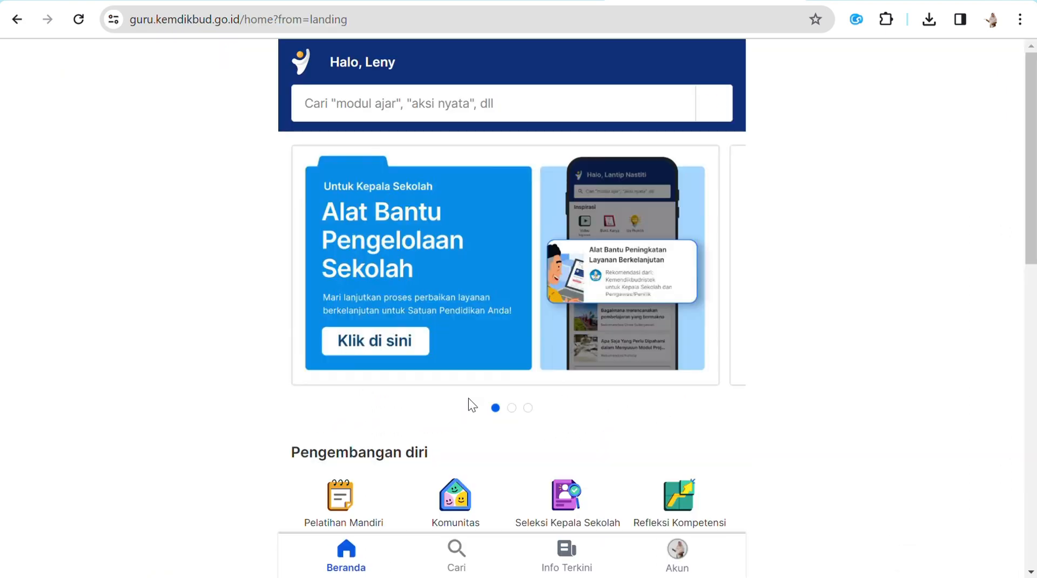
scroll(389, 240, "down", 5)
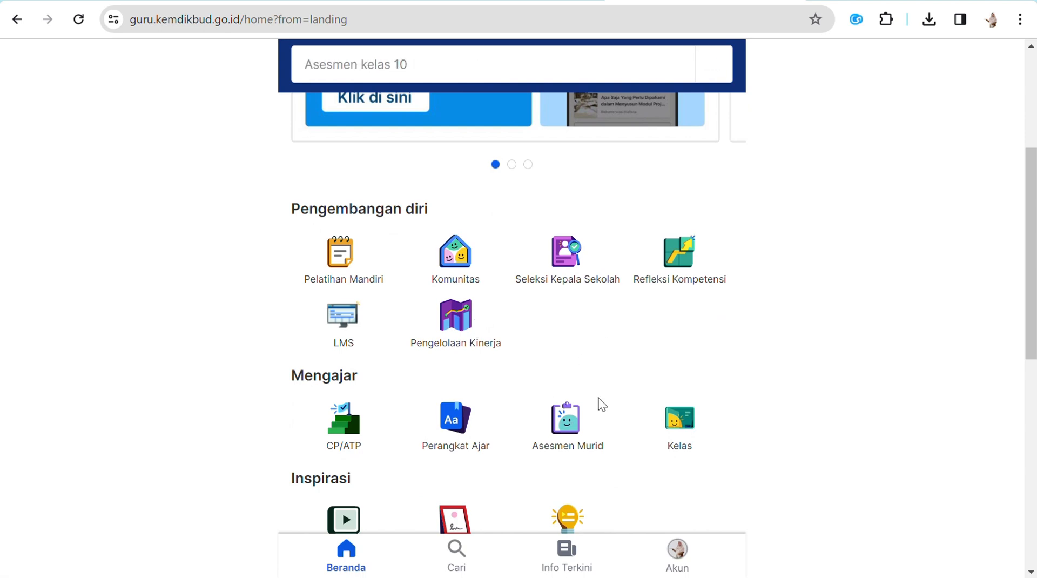
left_click(446, 334)
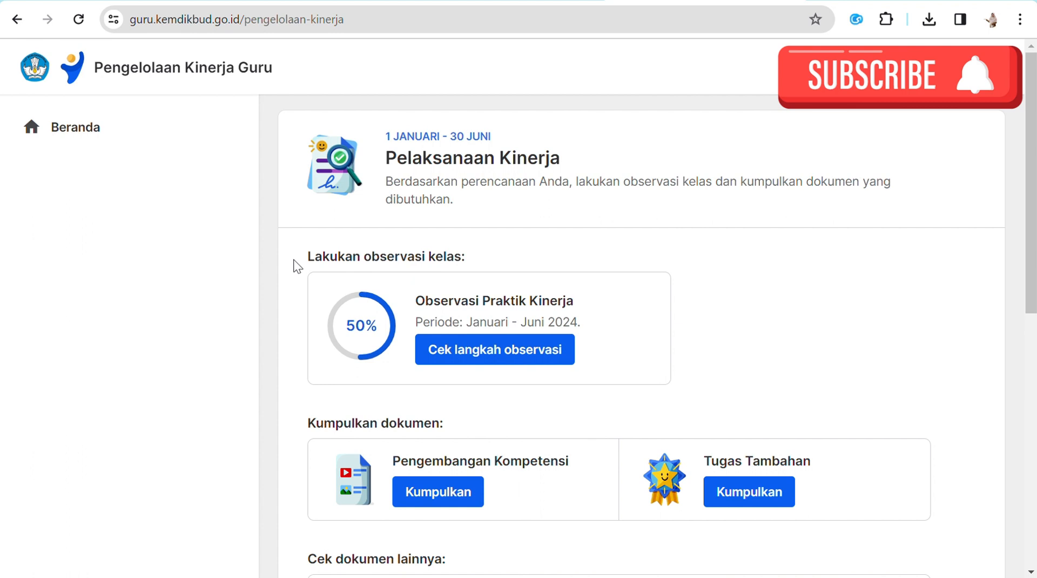
Open the document collection page for Pengembangan Kompetensi in Pelaksanaan Kinerja.
scroll(495, 381, "down", 1)
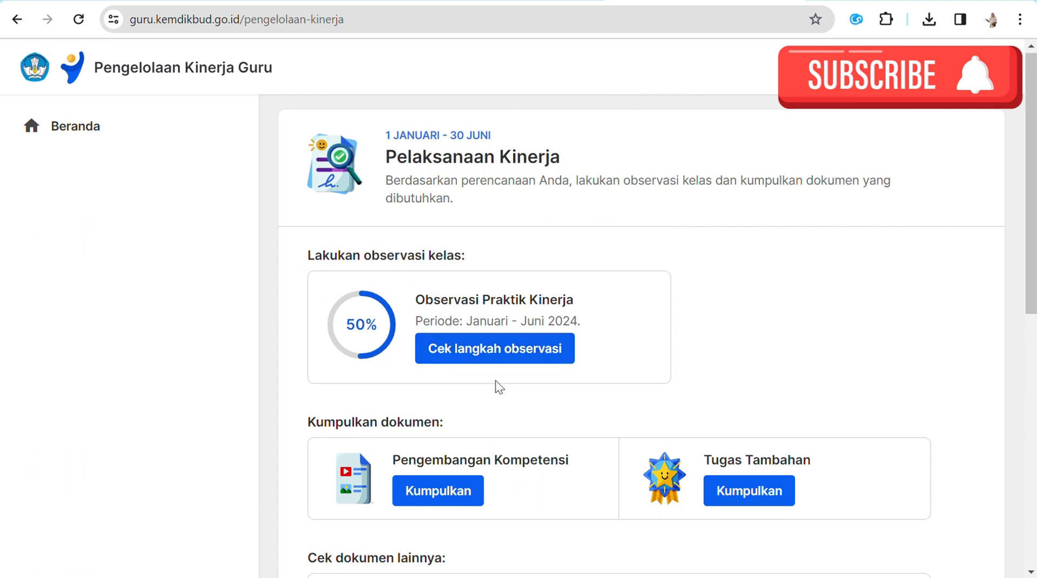
scroll(498, 387, "down", 2)
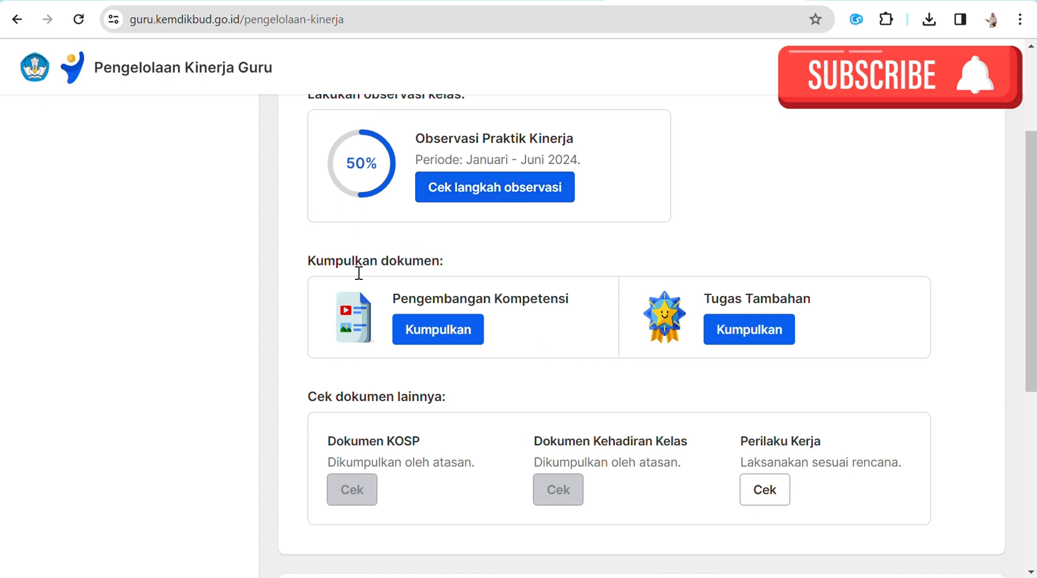
left_click(441, 331)
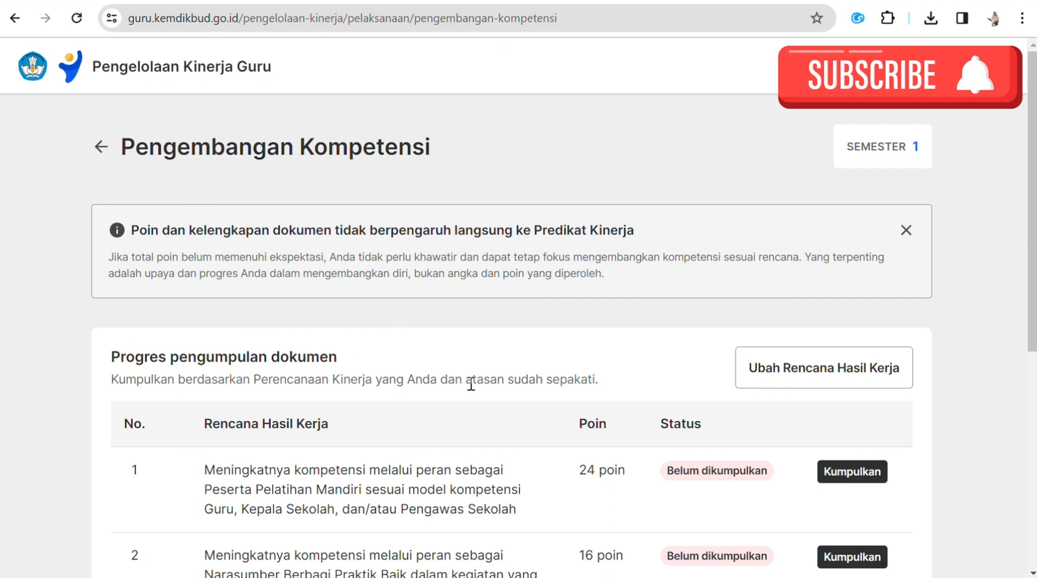
Examine the planned Rencana Hasil Kerja entries, their points, collection status and the total points in the document progress table.
scroll(535, 379, "down", 2)
scroll(536, 381, "down", 2)
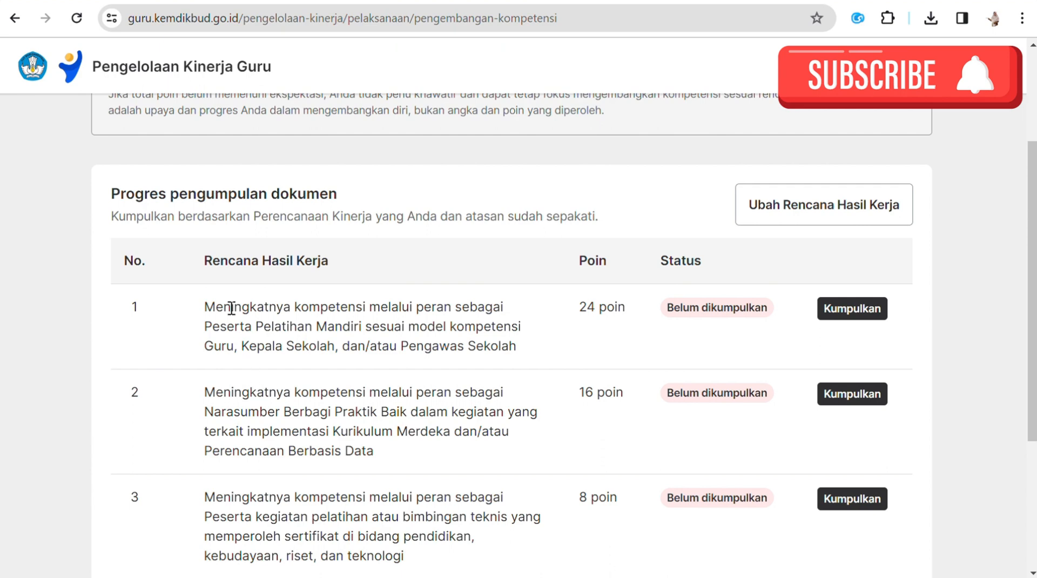
scroll(244, 338, "up", 2)
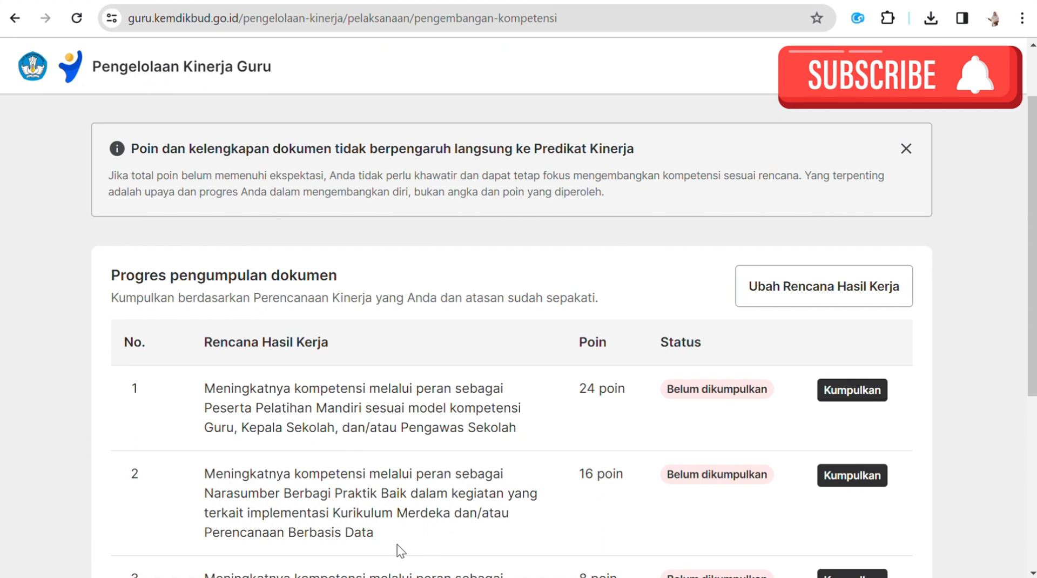
scroll(403, 535, "down", 3)
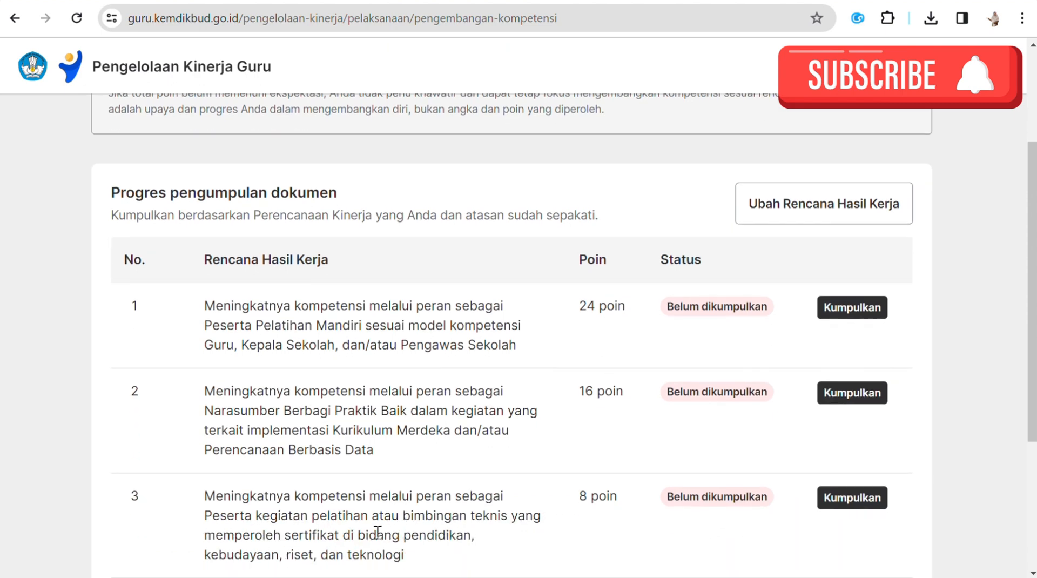
scroll(380, 471, "down", 2)
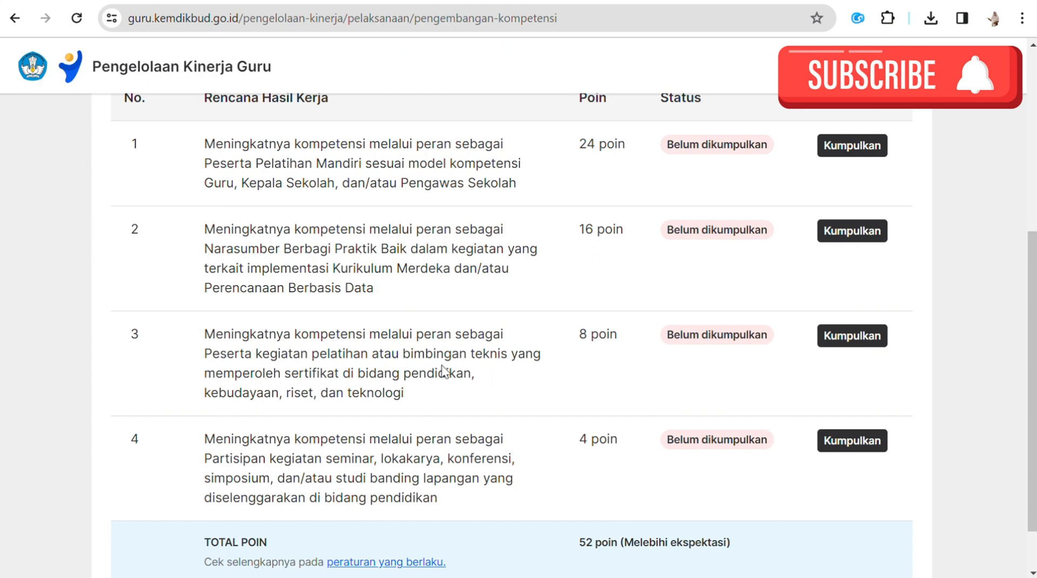
scroll(484, 334, "up", 5)
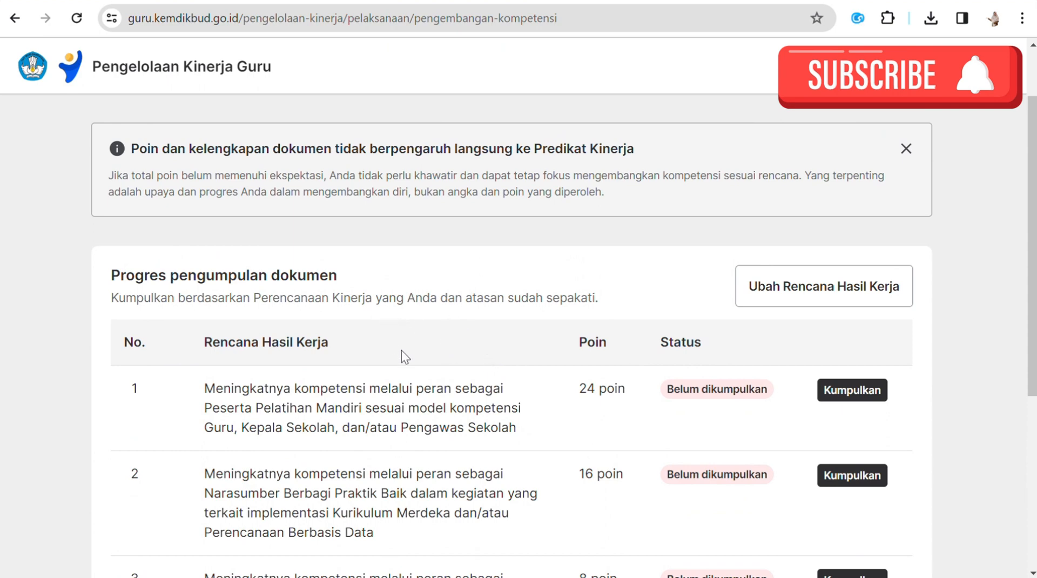
scroll(542, 396, "down", 3)
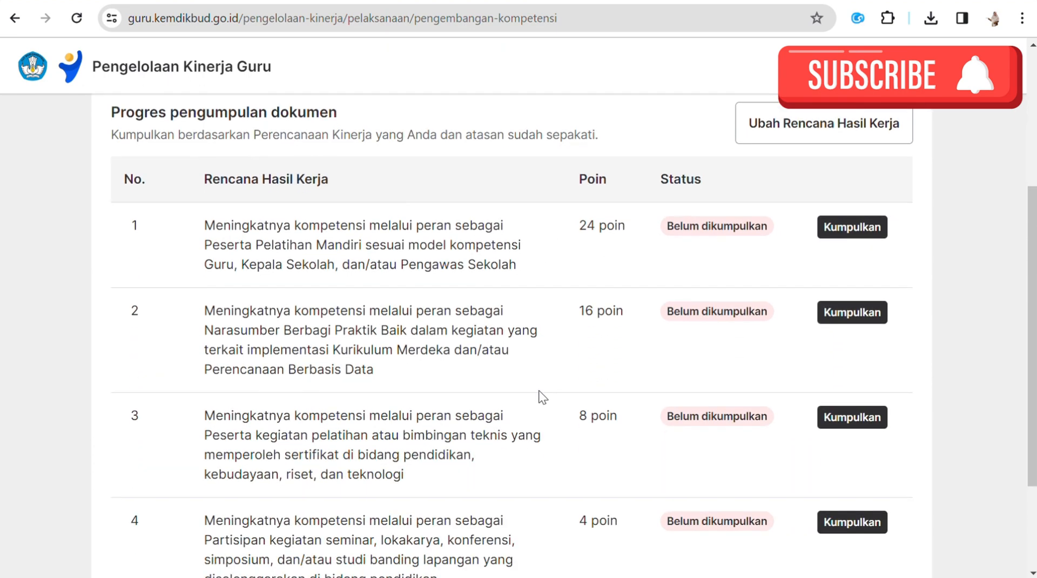
scroll(549, 297, "down", 3)
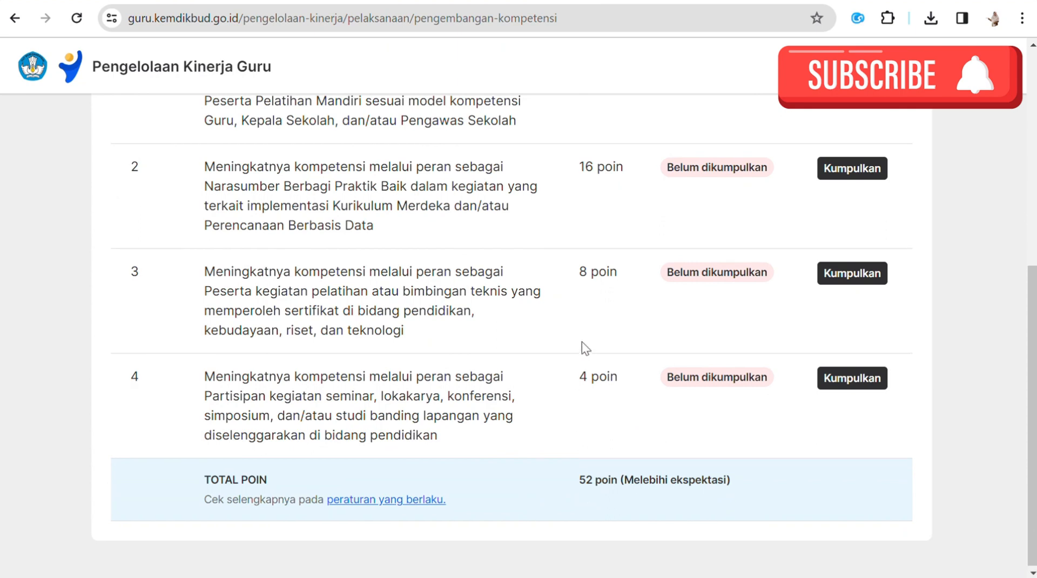
scroll(582, 342, "up", 2)
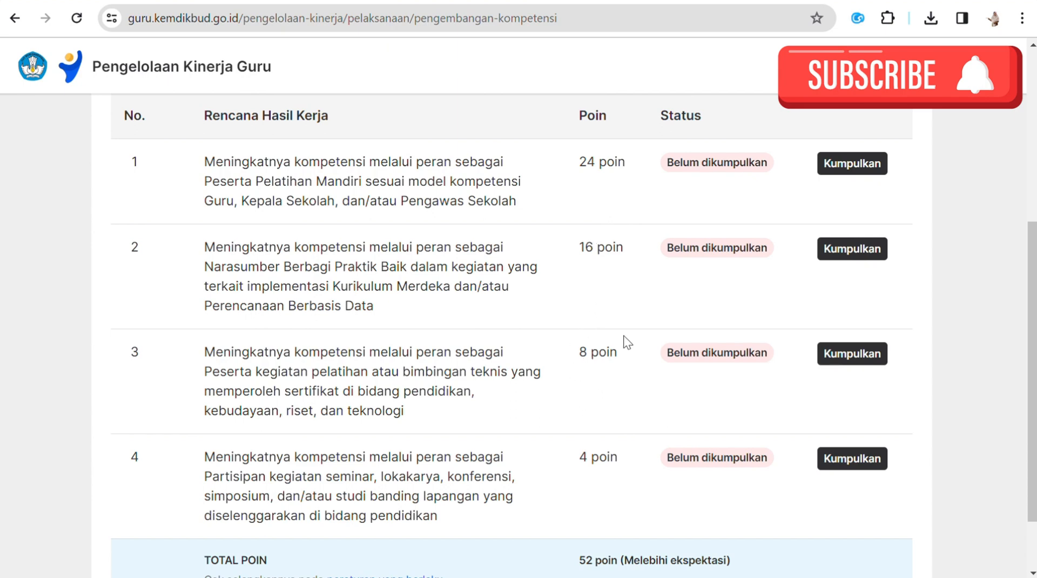
scroll(623, 342, "up", 5)
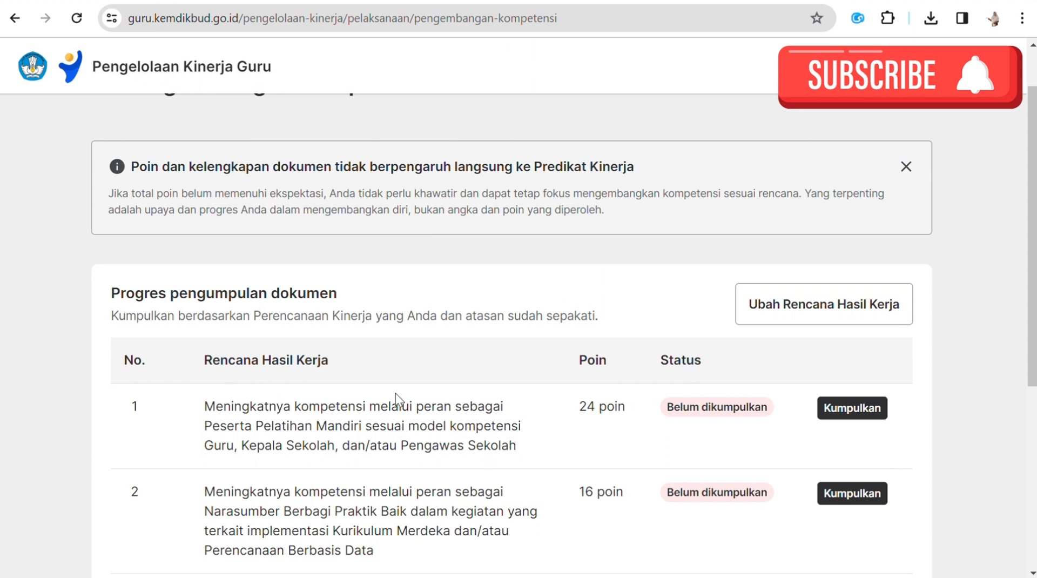
Start changing the Rencana Hasil Kerja, declaring that the change has been discussed with the supervisor.
left_click(826, 309)
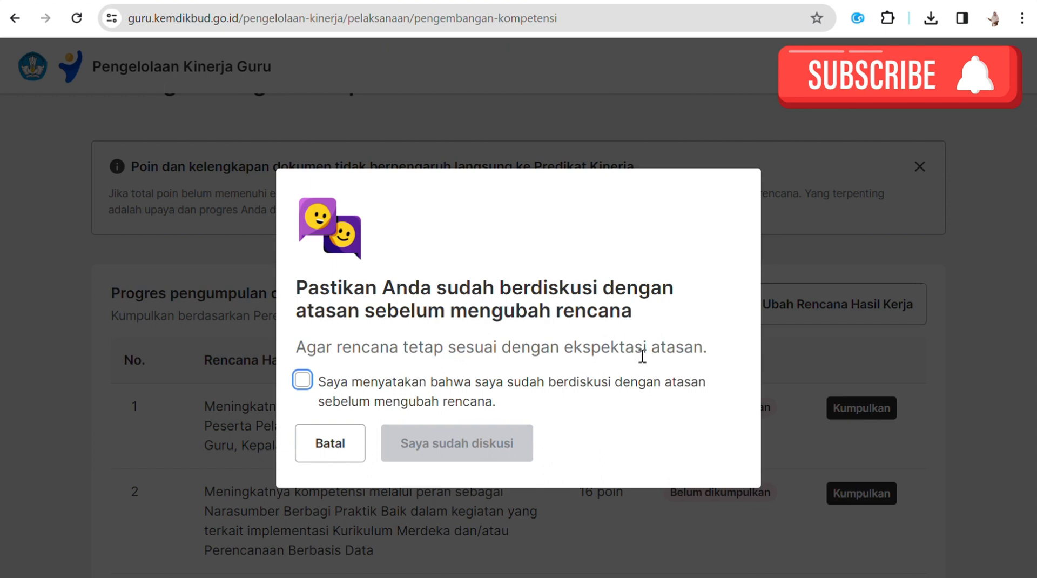
left_click(302, 382)
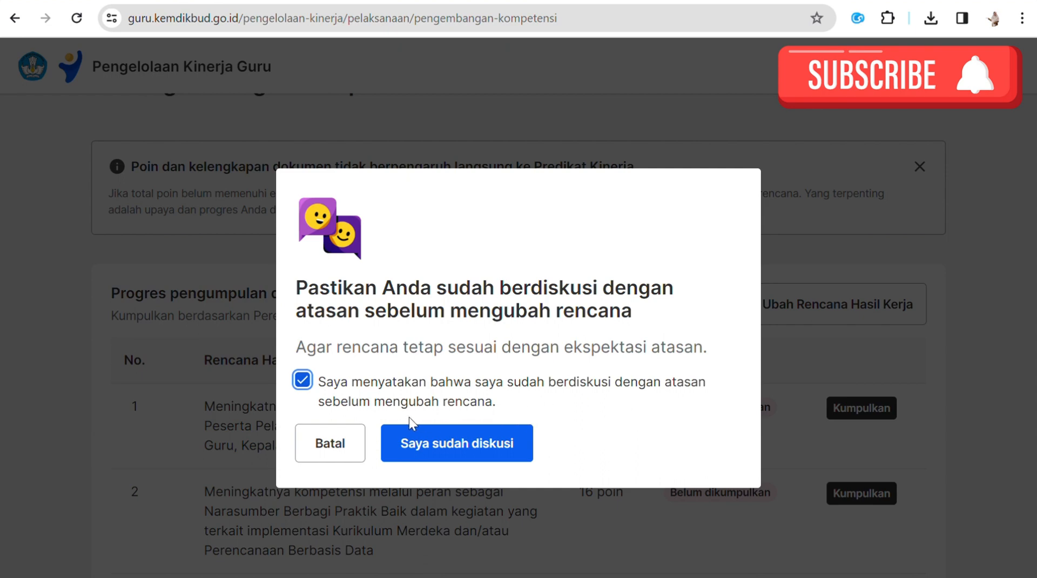
left_click(465, 451)
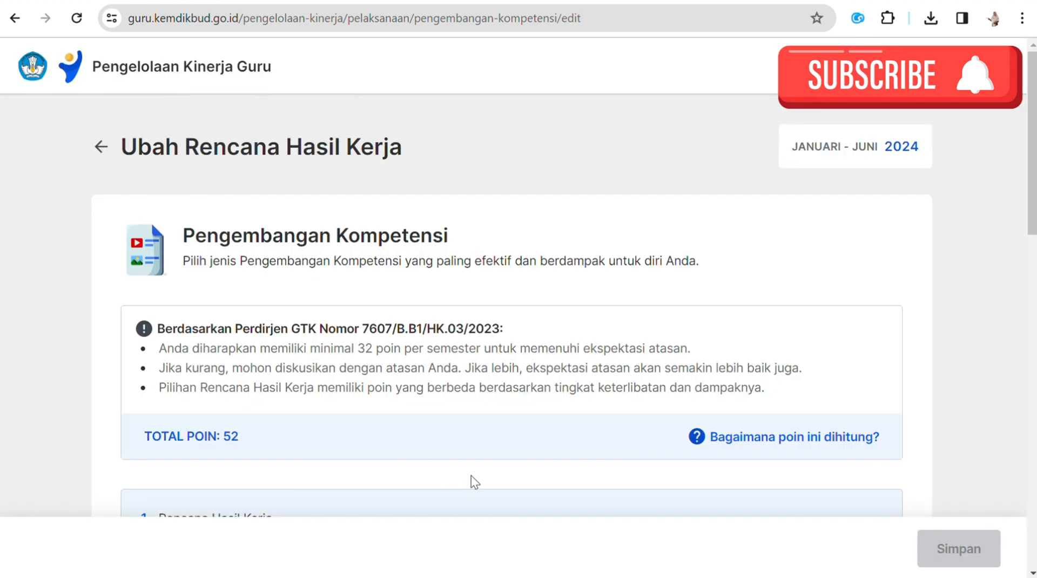
Look through the alternative activities offered for the first Rencana Hasil Kerja and keep the Partisipan kegiatan seminar choice.
scroll(485, 414, "down", 3)
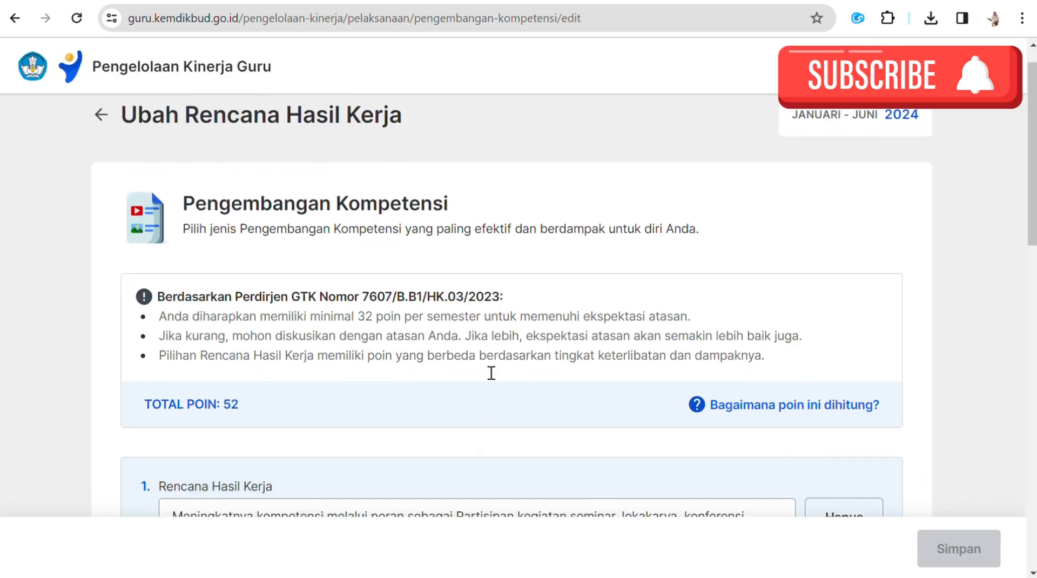
scroll(487, 378, "down", 2)
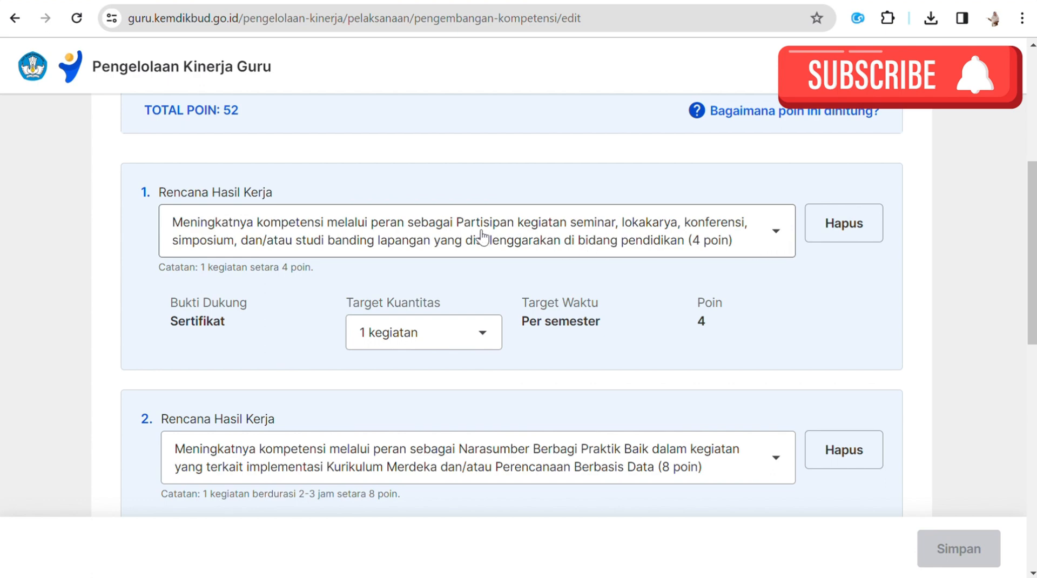
left_click(776, 237)
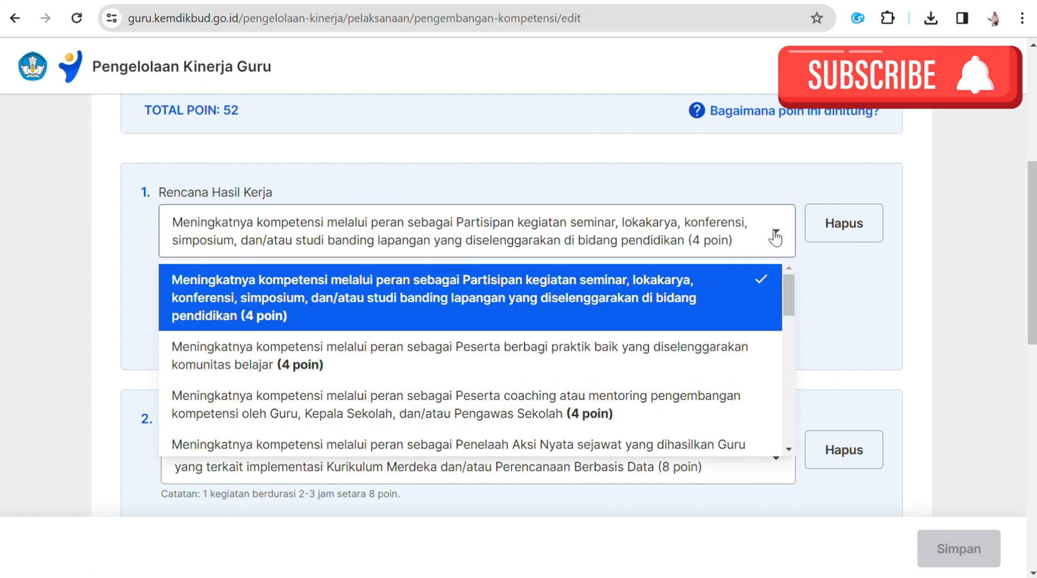
left_click(696, 288)
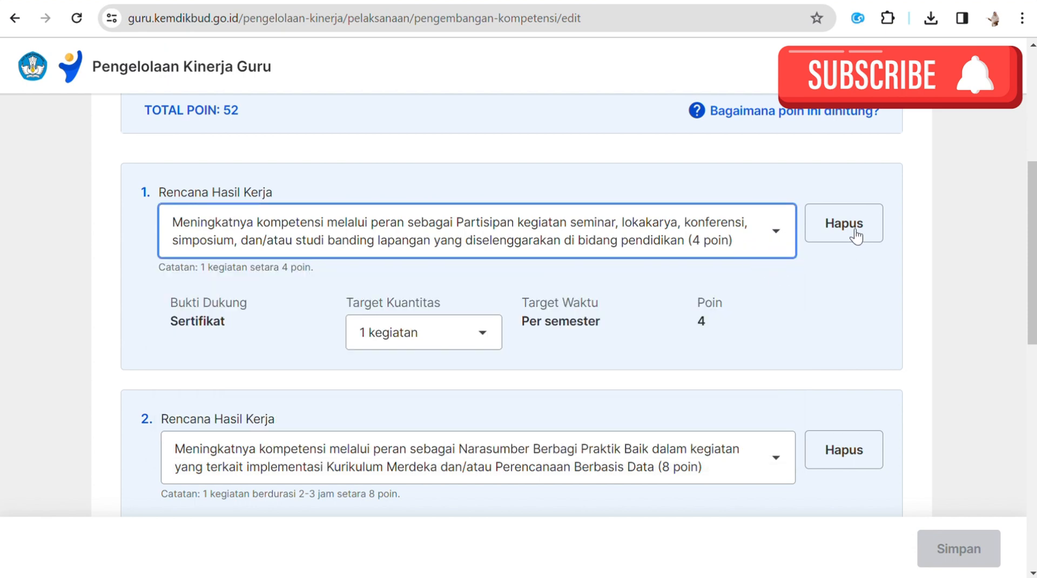
left_click(755, 245)
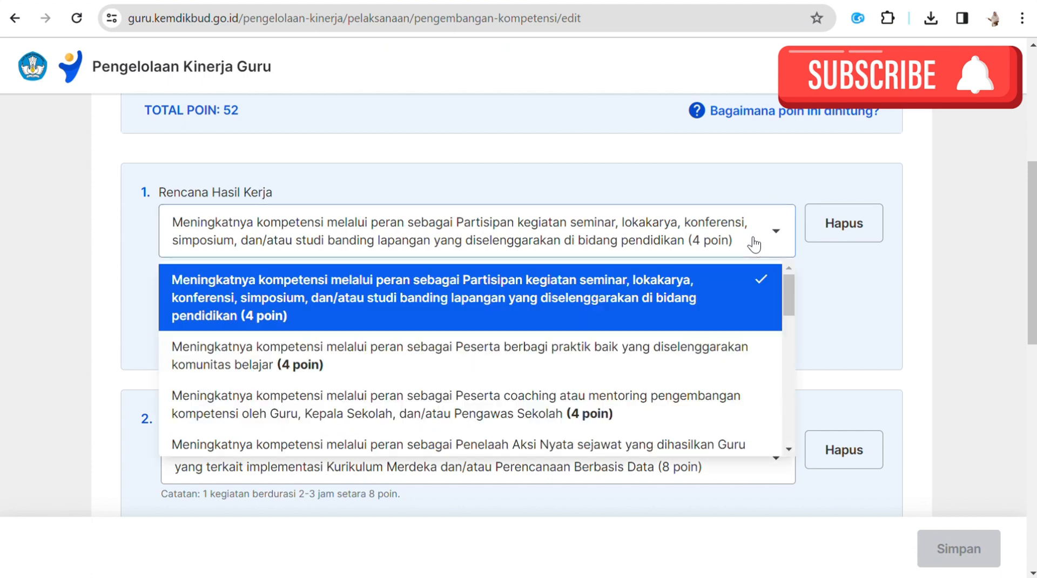
scroll(633, 365, "down", 3)
scroll(633, 365, "up", 6)
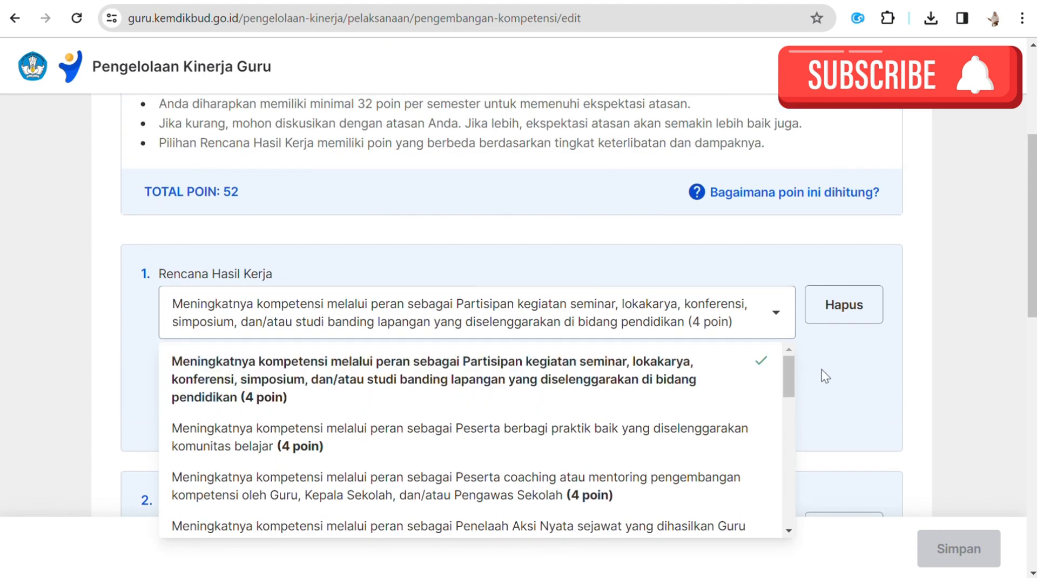
left_click(822, 369)
scroll(821, 362, "down", 8)
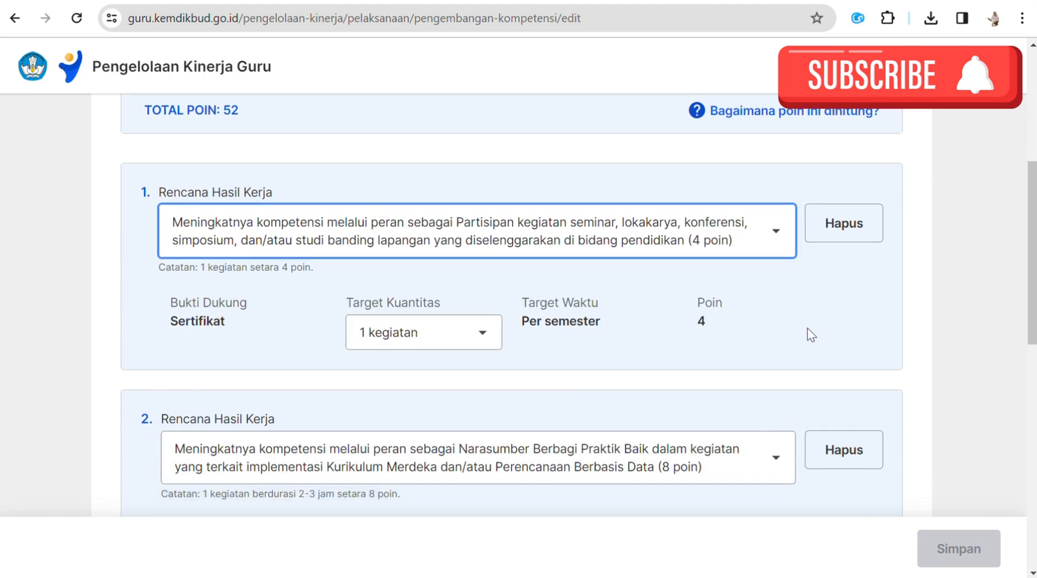
Set the Target Kuantitas of the third Rencana Hasil Kerja, Peserta Pelatihan Mandiri, to 2 kegiatan.
scroll(802, 354, "down", 1)
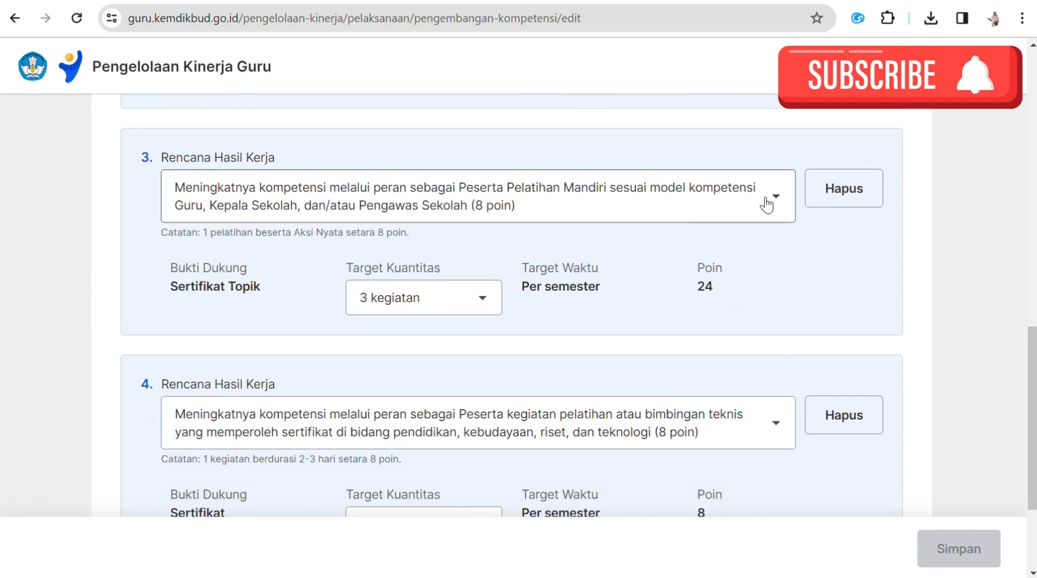
scroll(742, 245, "up", 7)
scroll(741, 258, "down", 4)
scroll(741, 264, "down", 3)
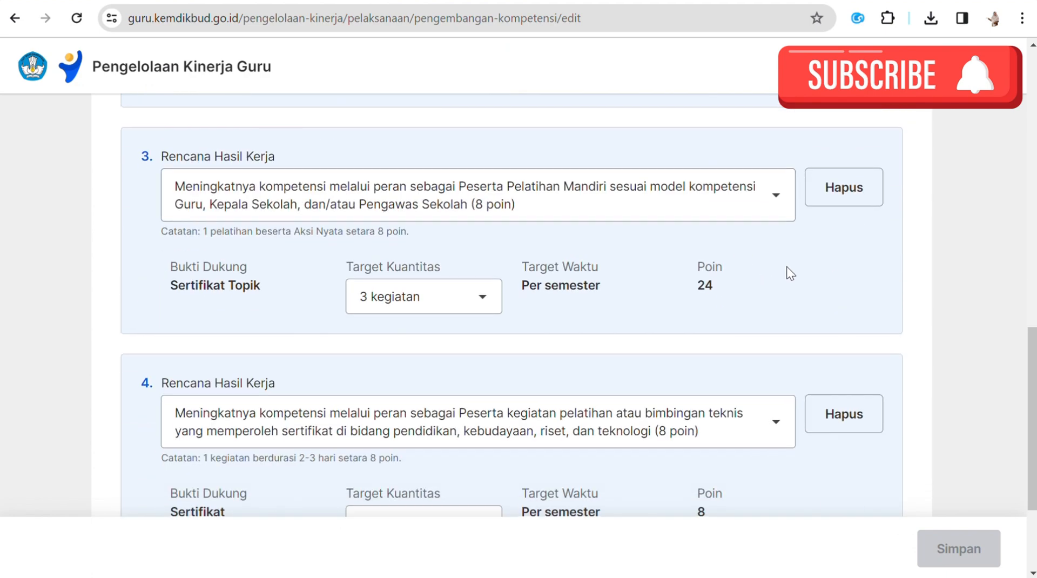
left_click(770, 196)
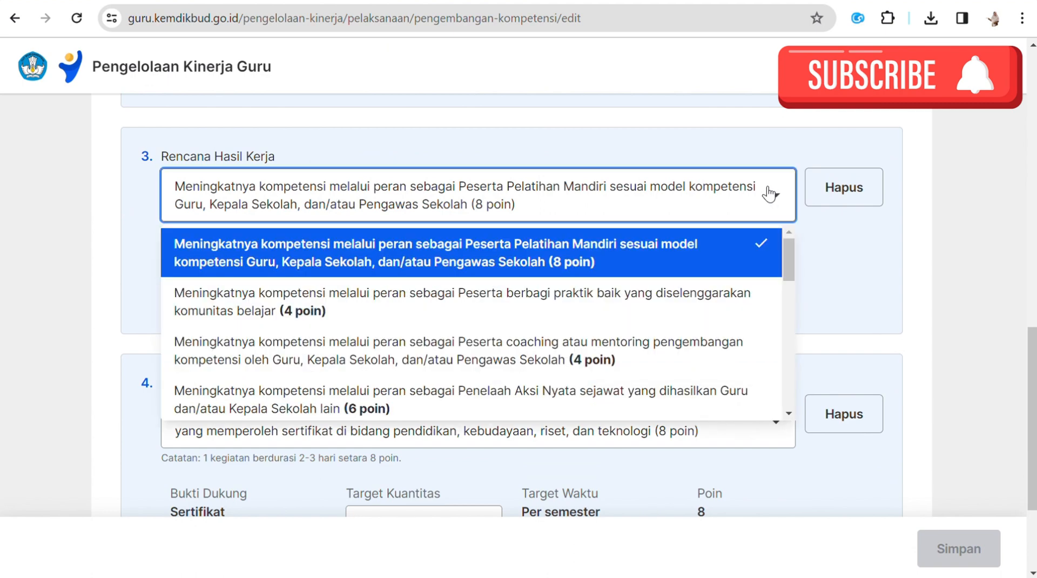
left_click(769, 194)
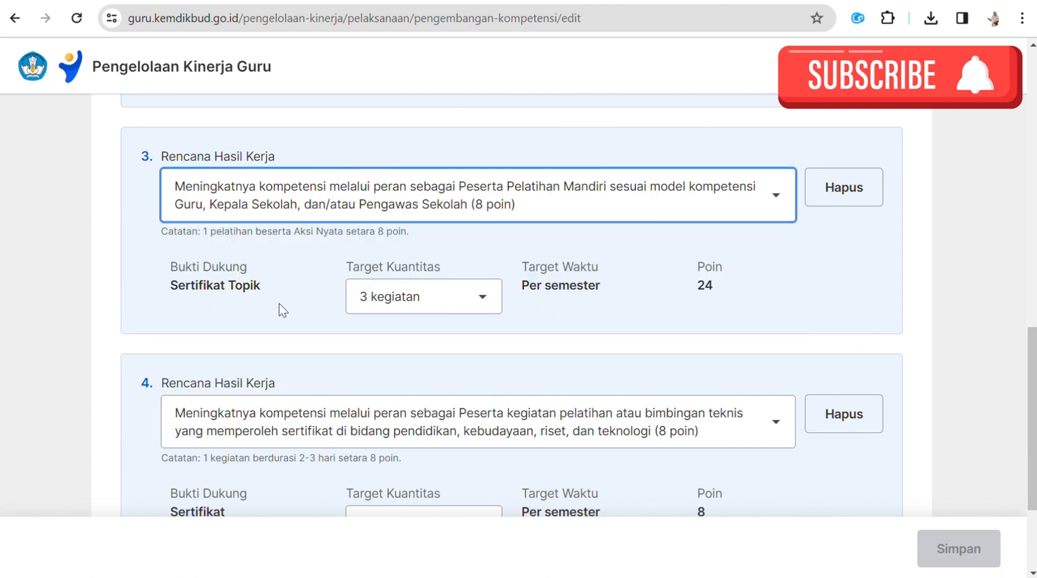
left_click(484, 300)
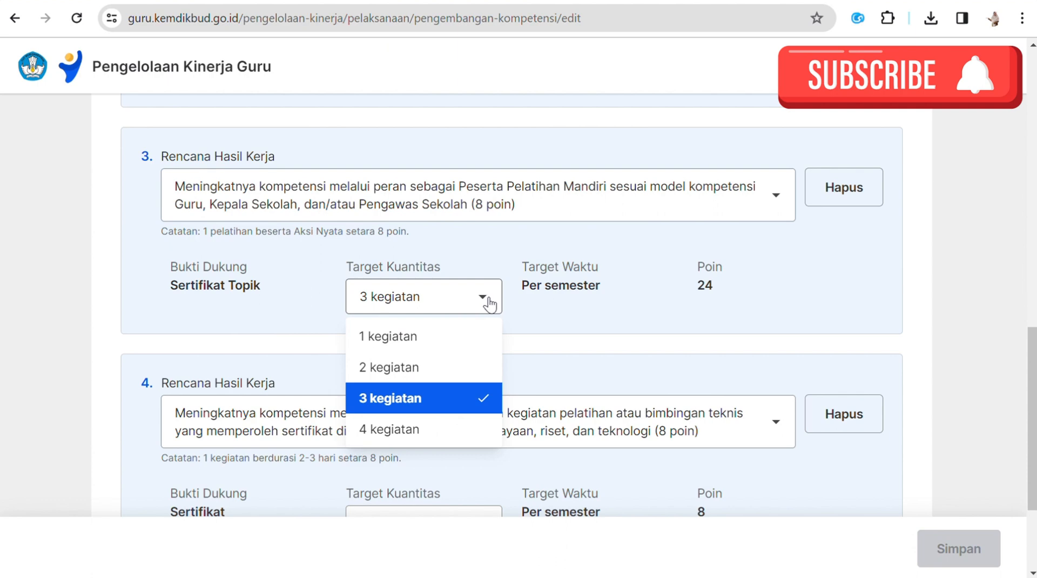
left_click(443, 374)
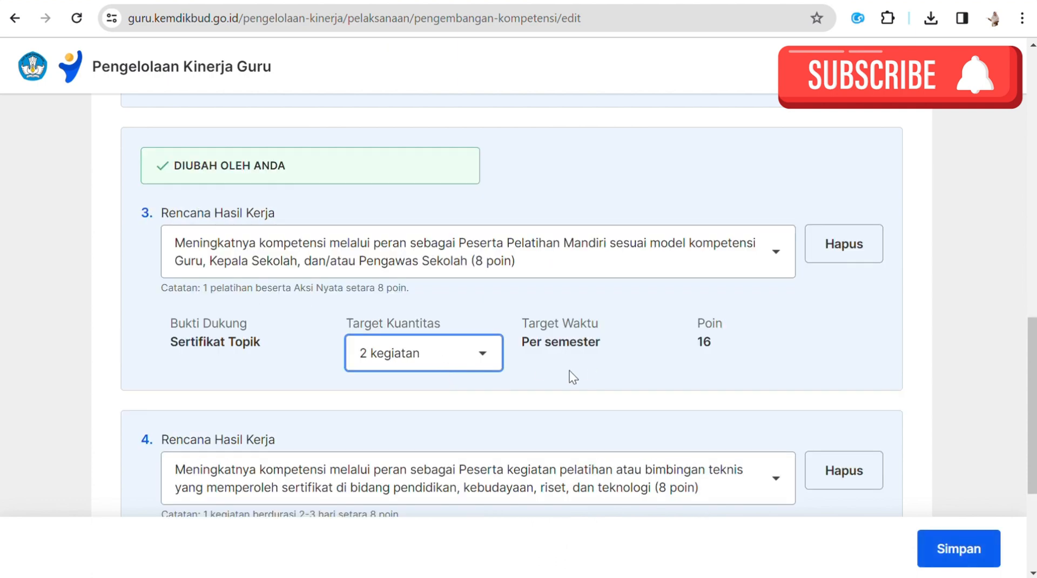
Set the Target Kuantitas of the second Rencana Hasil Kerja, Narasumber Berbagi Praktik Baik, to 1 kegiatan.
scroll(540, 375, "down", 3)
scroll(538, 372, "up", 5)
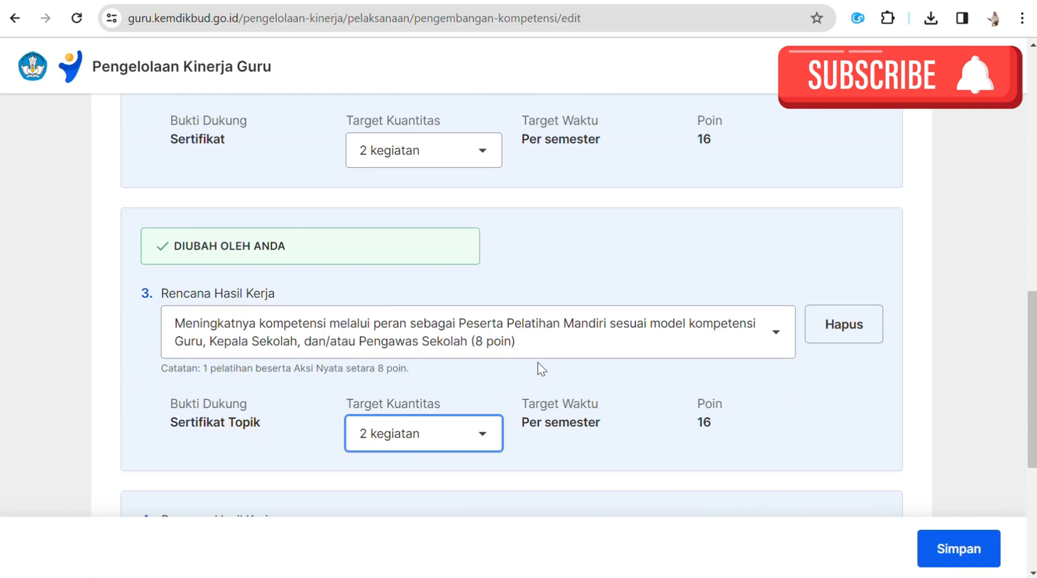
scroll(539, 368, "down", 5)
scroll(542, 369, "down", 1)
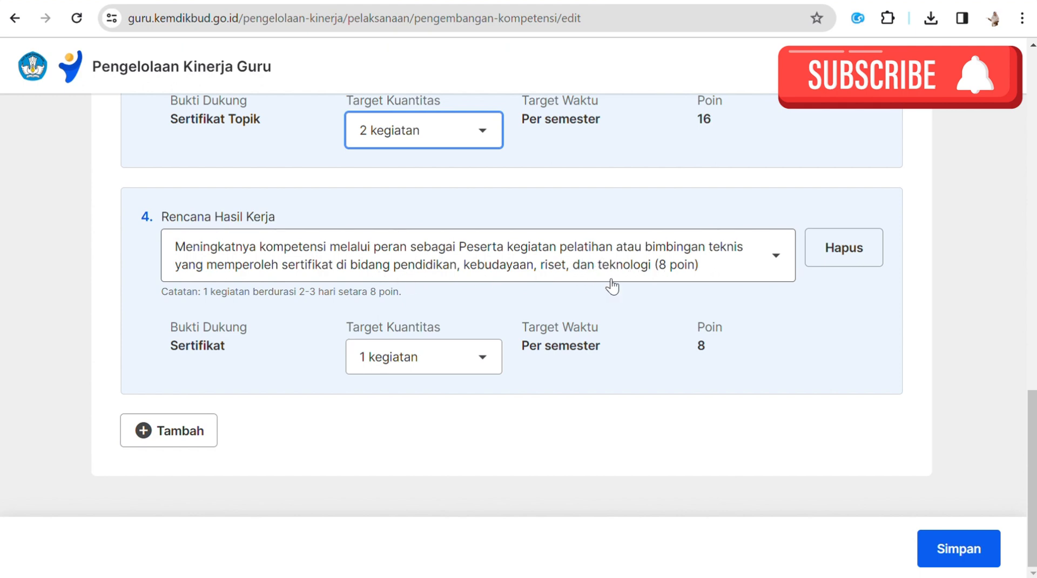
scroll(720, 267, "up", 10)
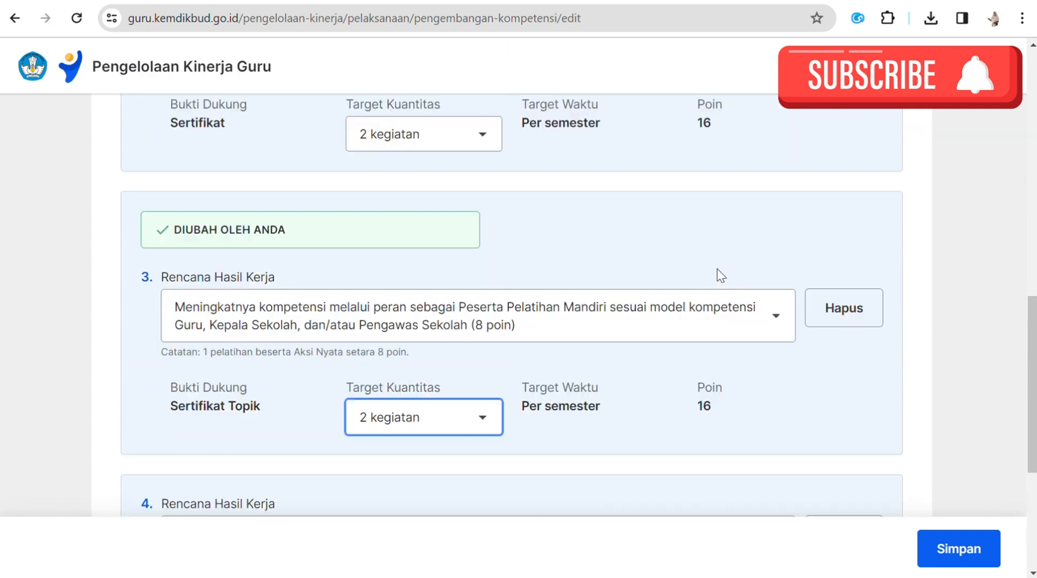
scroll(720, 276, "up", 1)
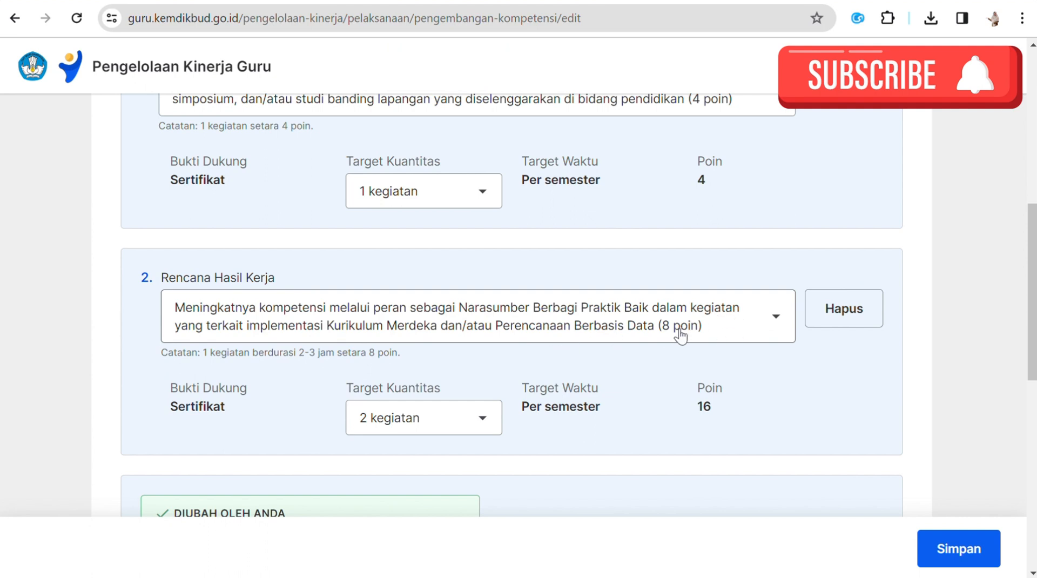
scroll(664, 331, "down", 1)
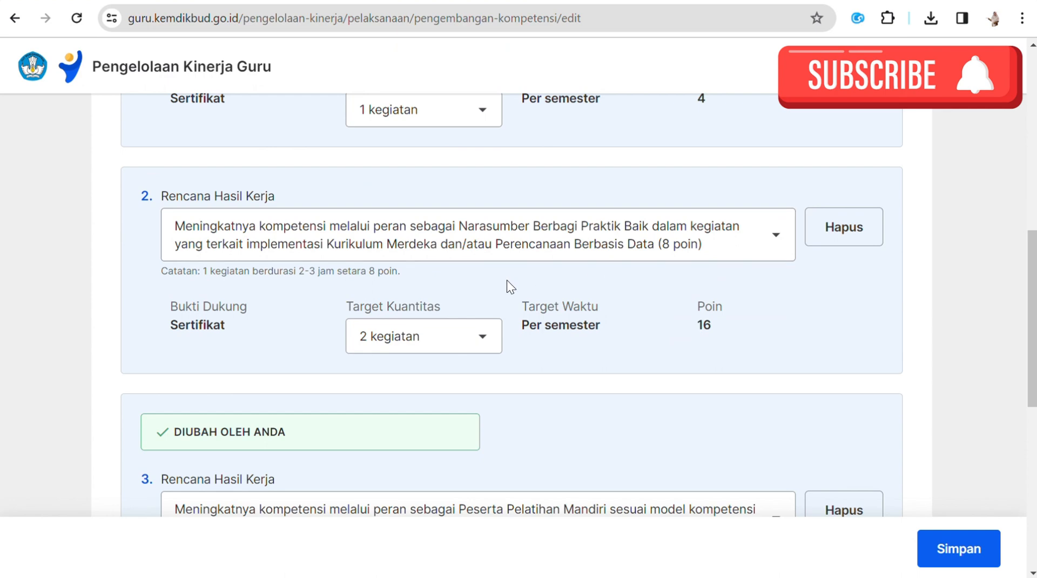
left_click(485, 348)
left_click(430, 385)
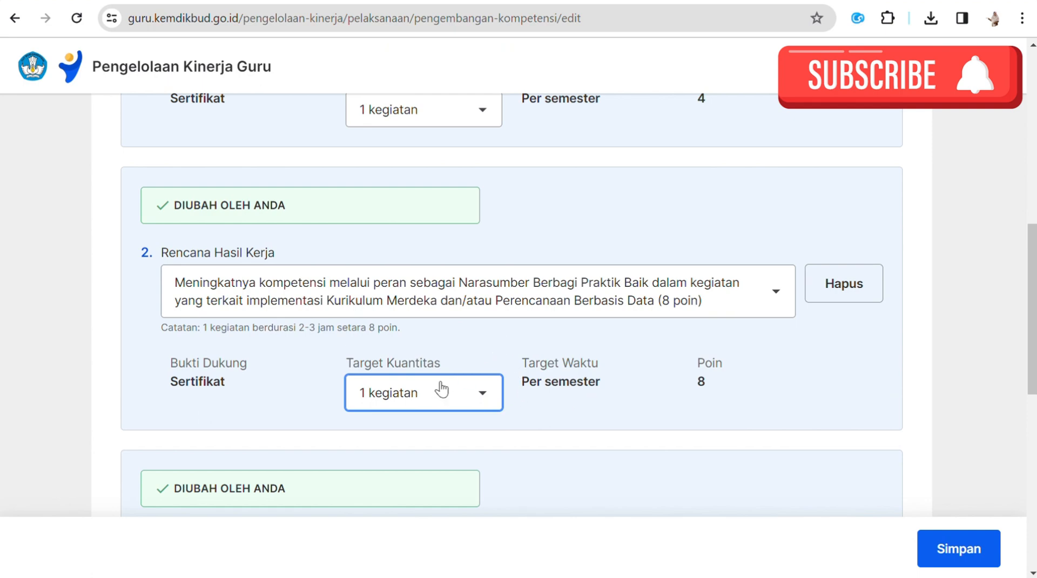
Add a fifth Rencana Hasil Kerja for the role Penggerak Komunitas Belajar dengan mengadakan minimal 3 kegiatan berbagi praktik baik (36 poin).
scroll(604, 323, "down", 10)
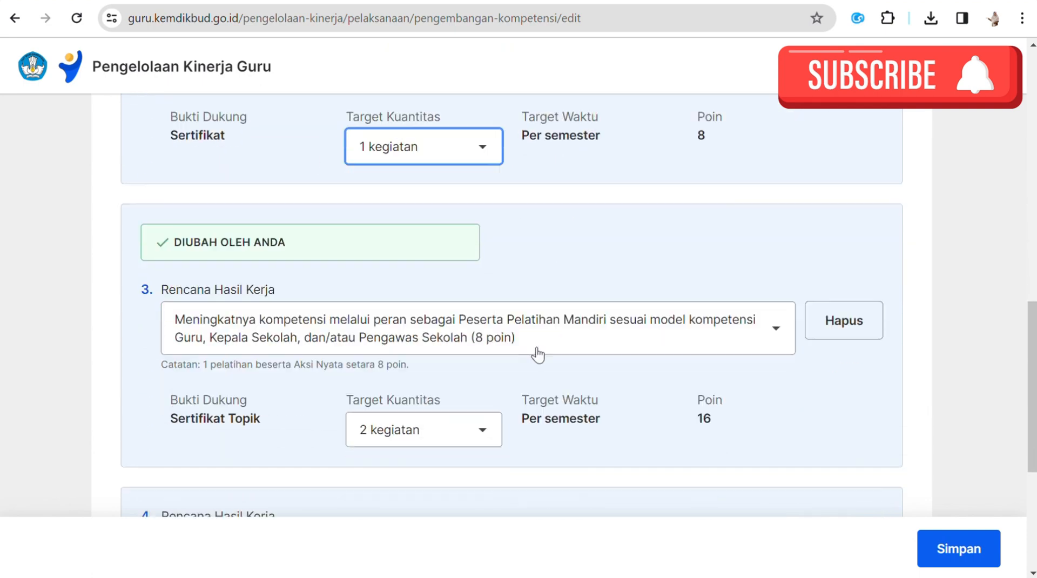
left_click(181, 429)
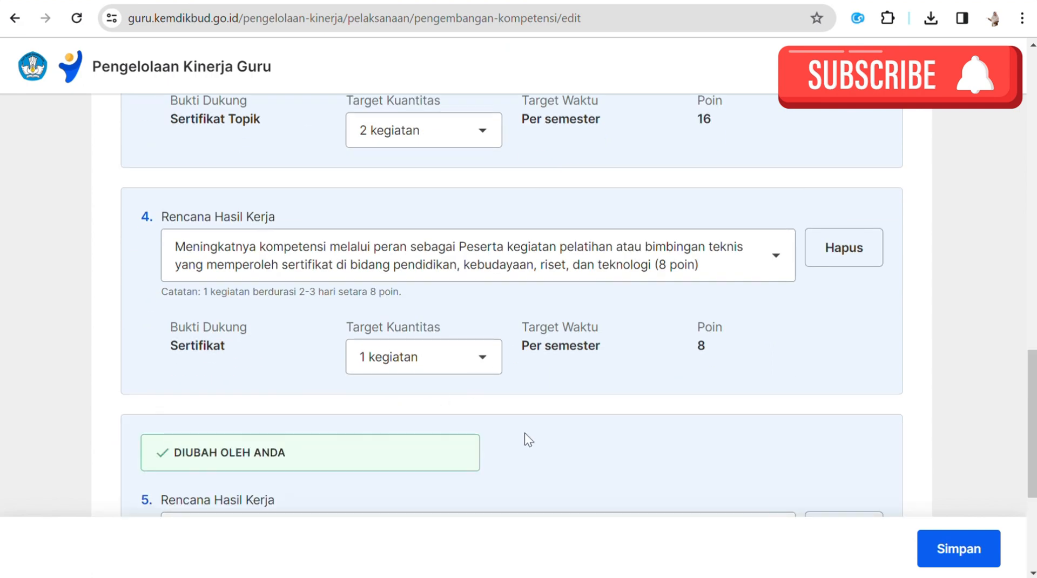
scroll(513, 433, "down", 3)
left_click(778, 369)
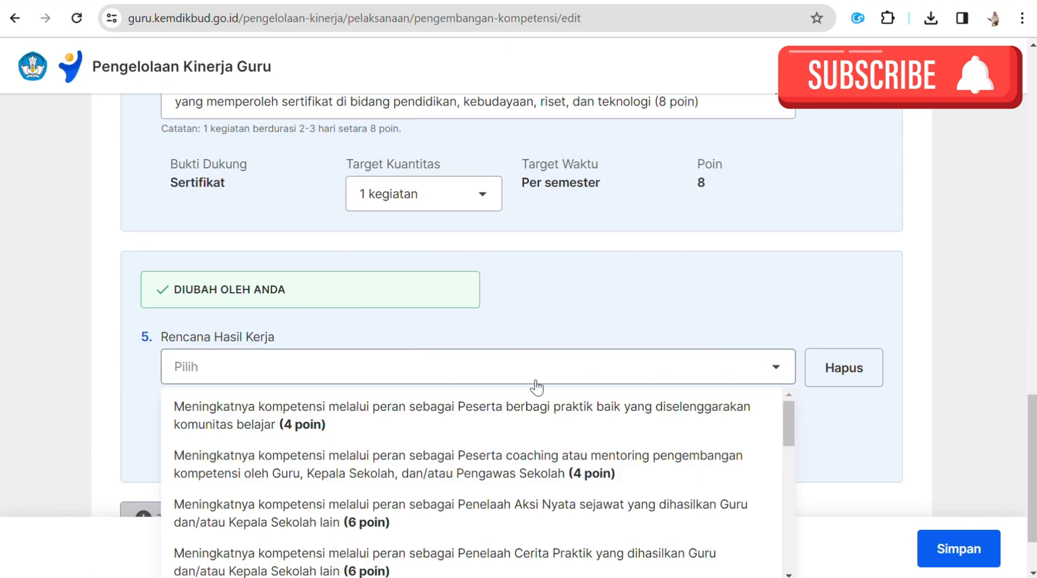
scroll(573, 465, "down", 2)
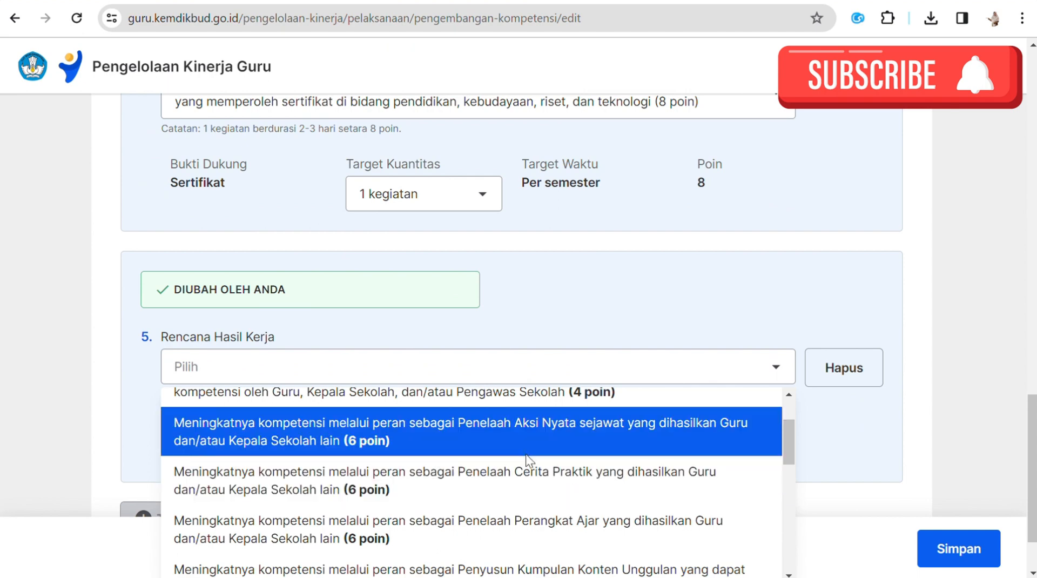
scroll(523, 452, "down", 2)
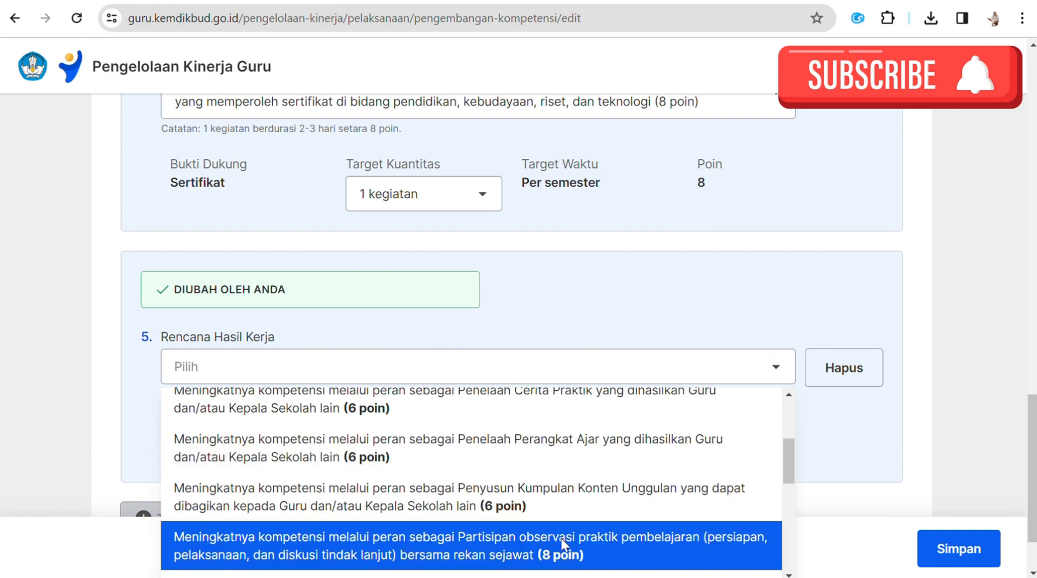
scroll(540, 509, "down", 2)
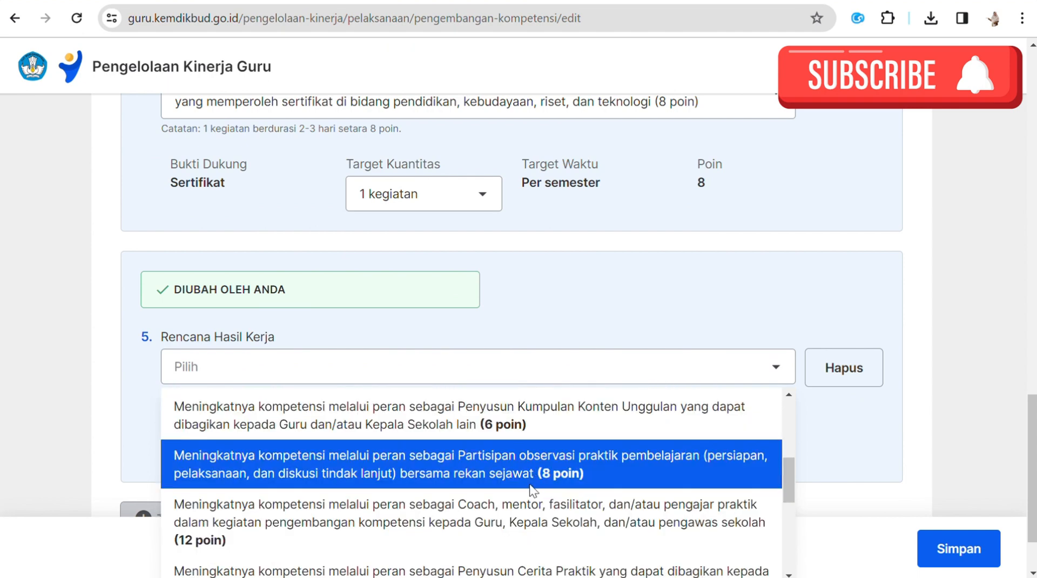
scroll(457, 482, "down", 4)
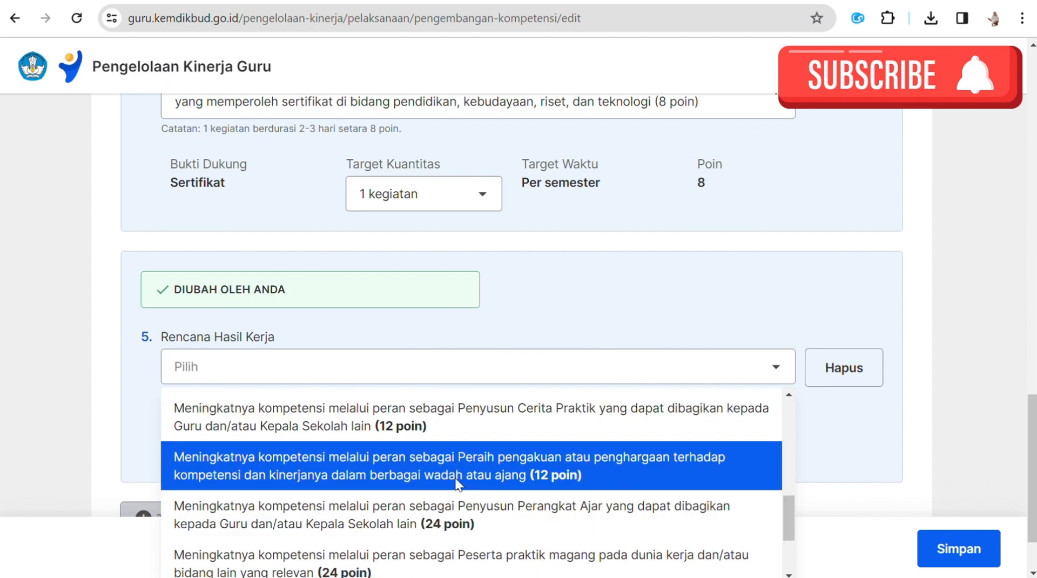
scroll(459, 480, "down", 2)
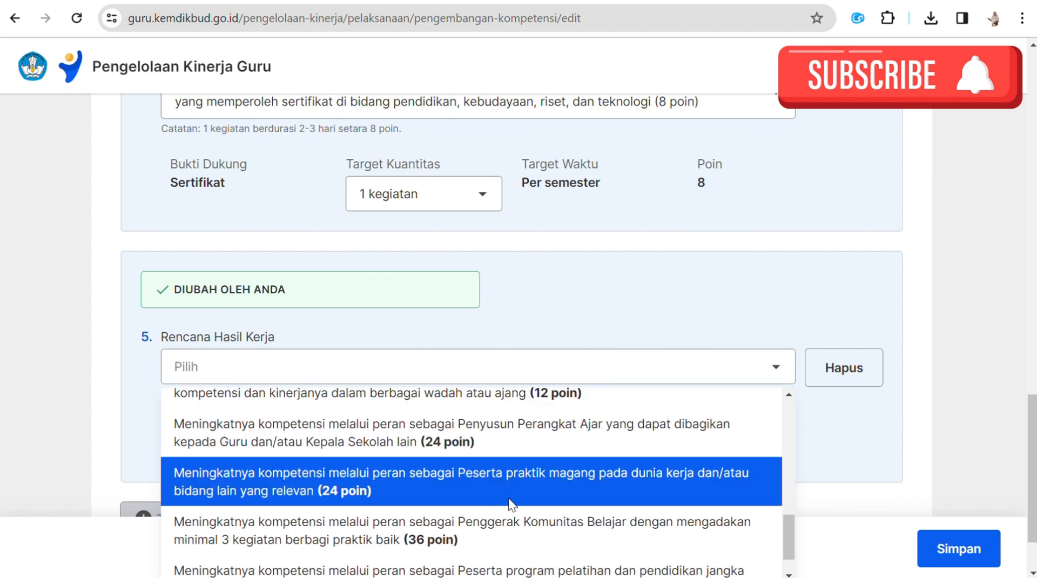
scroll(508, 498, "down", 1)
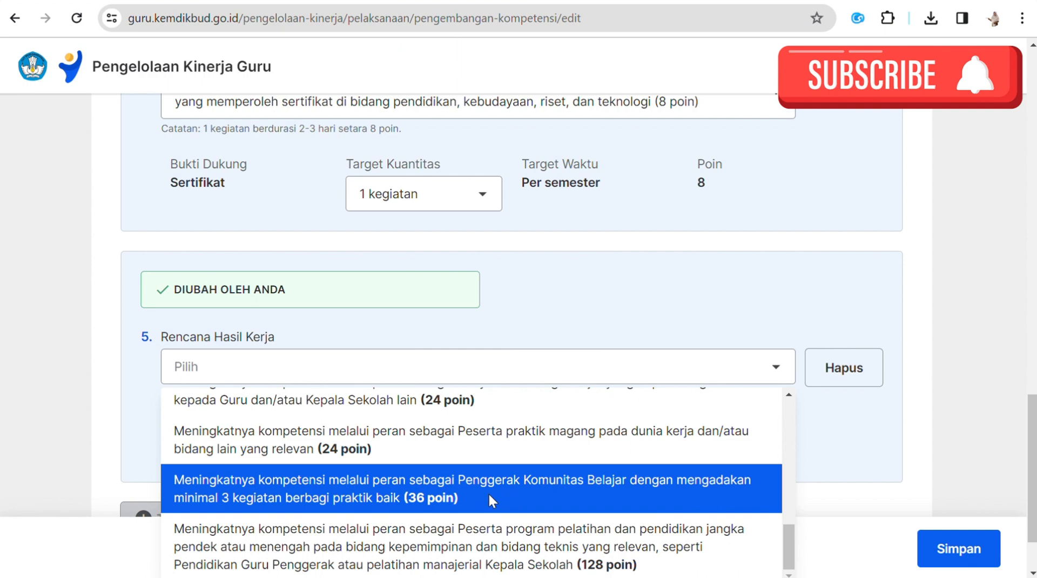
scroll(532, 476, "down", 2)
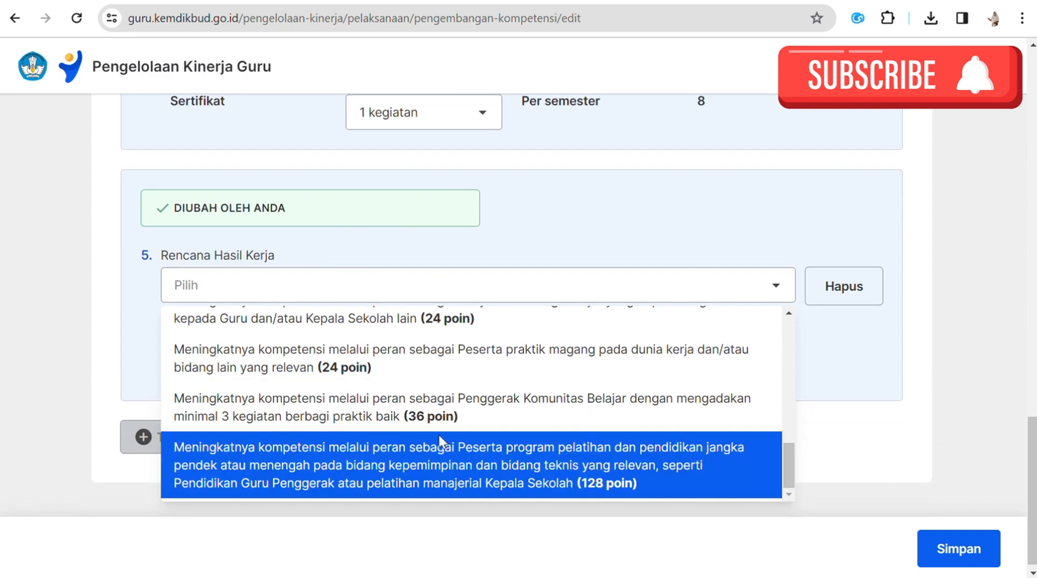
left_click(516, 418)
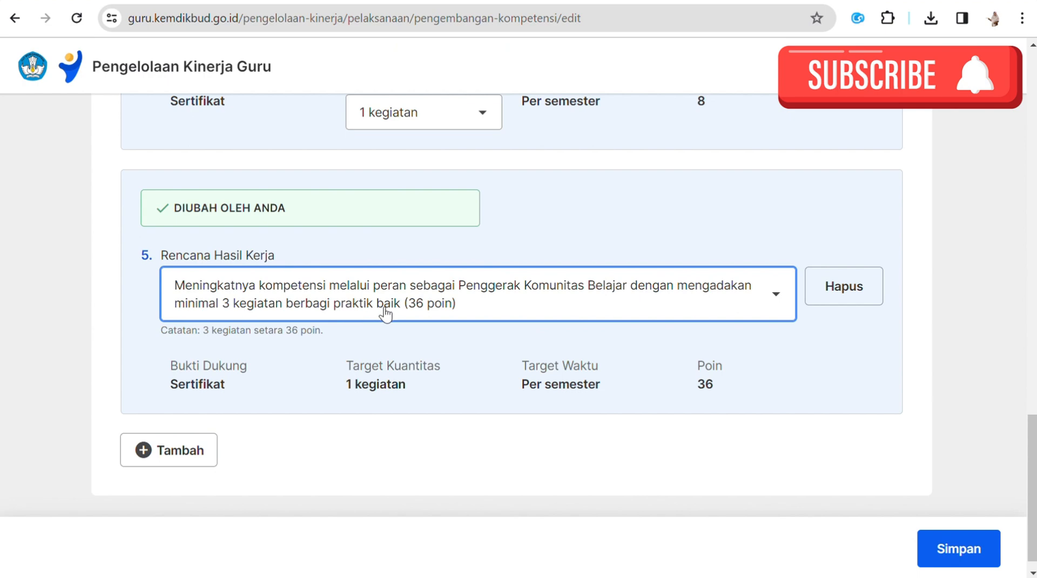
Compare the other activities offered for the fifth Rencana Hasil Kerja and keep the Penggerak Komunitas Belajar choice.
left_click(724, 296)
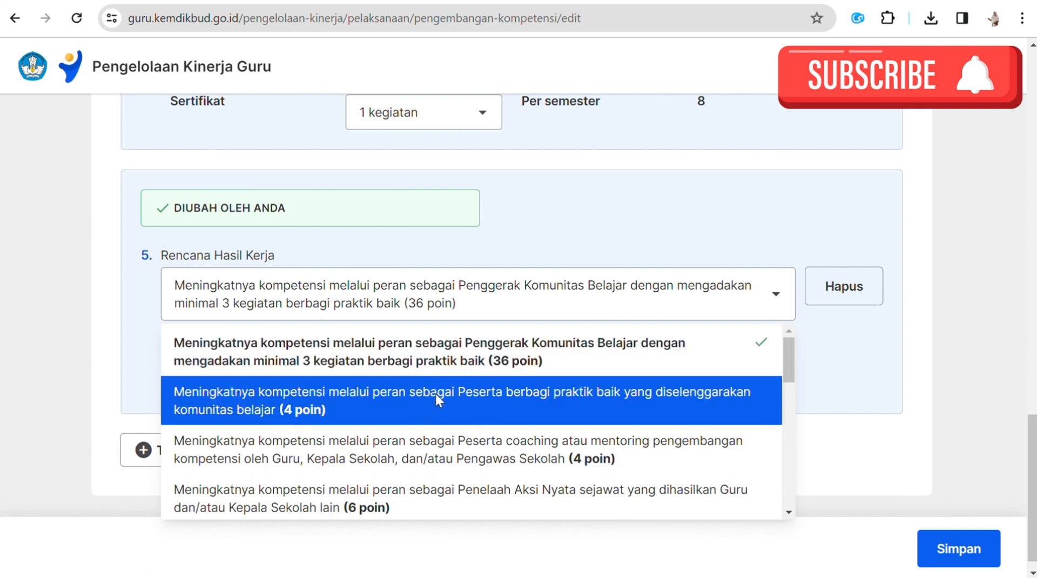
left_click(458, 359)
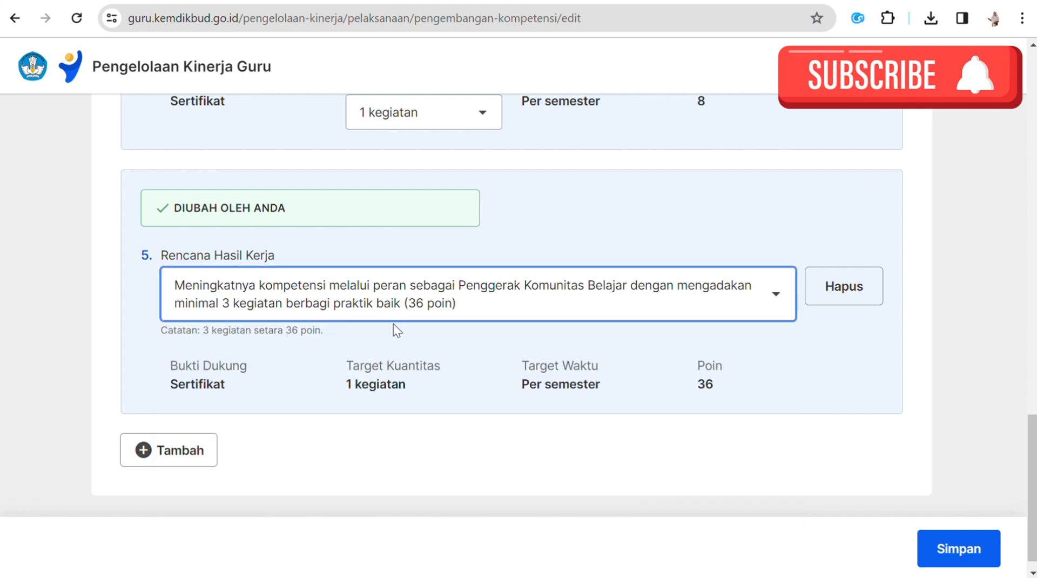
left_click(732, 301)
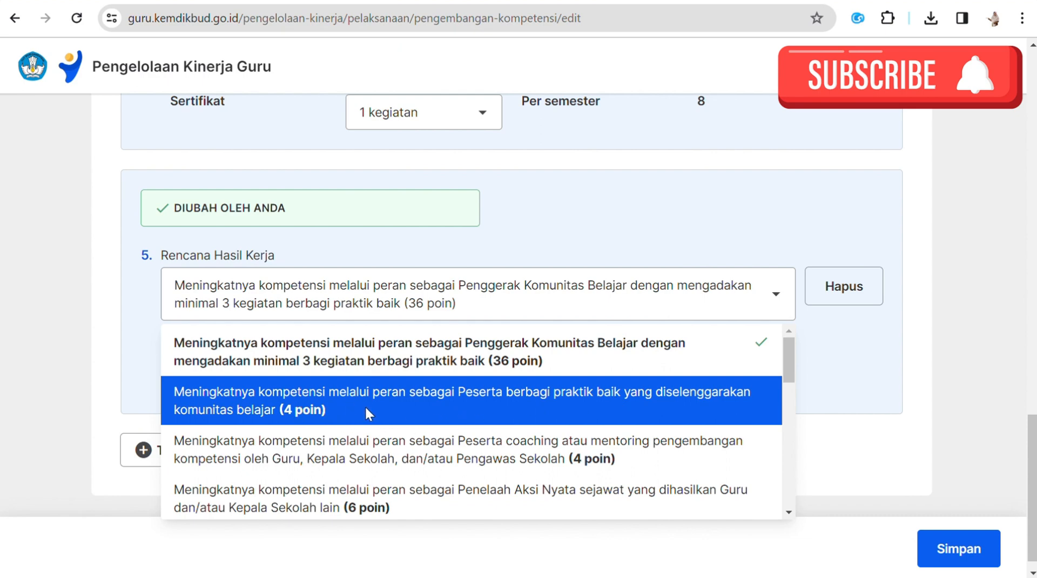
left_click(542, 309)
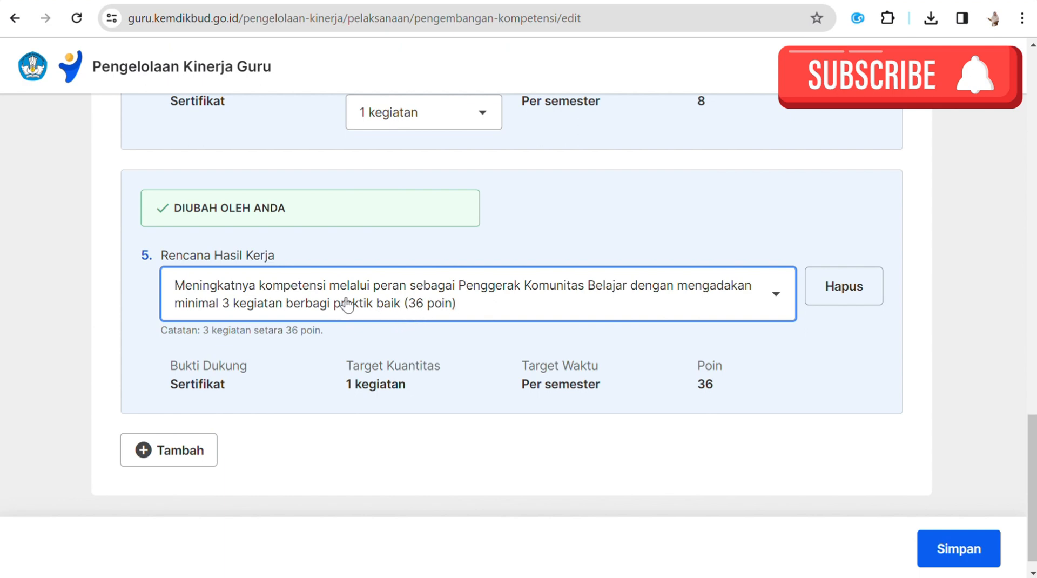
Check the total points and delete the fourth Rencana Hasil Kerja, Peserta kegiatan pelatihan atau bimbingan teknis.
scroll(432, 308, "up", 10)
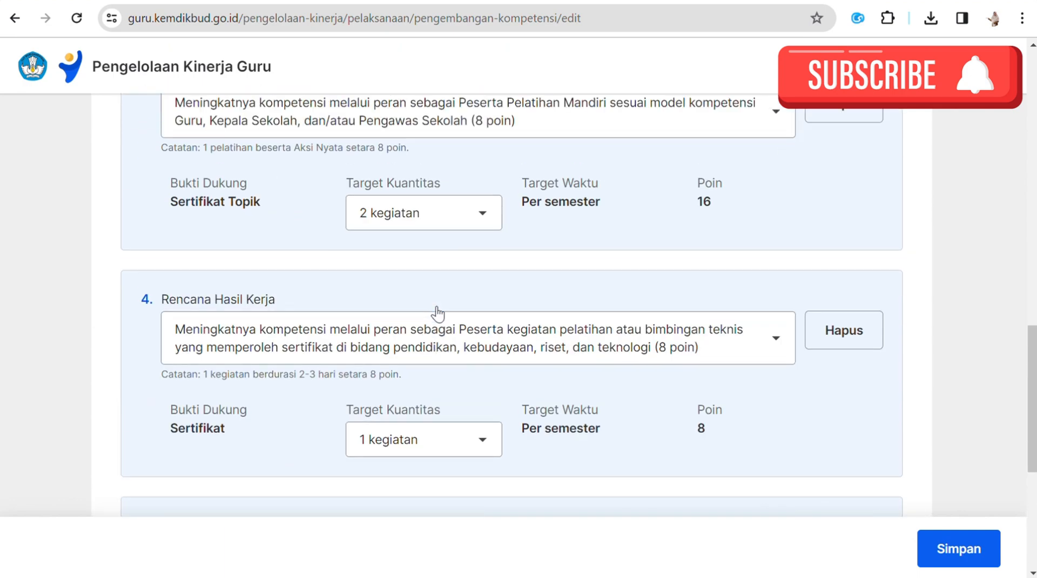
scroll(437, 314, "up", 10)
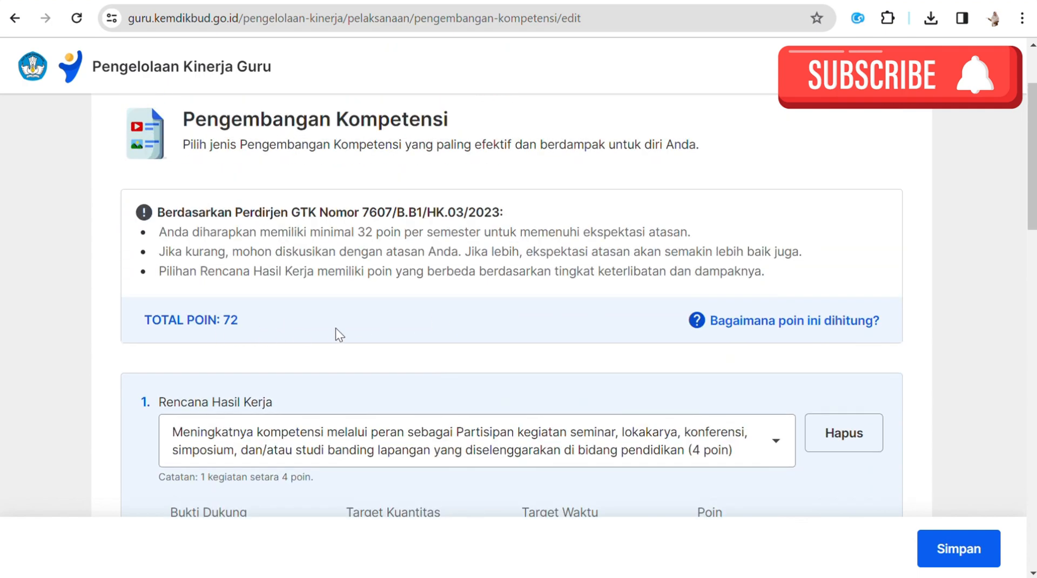
scroll(333, 328, "down", 3)
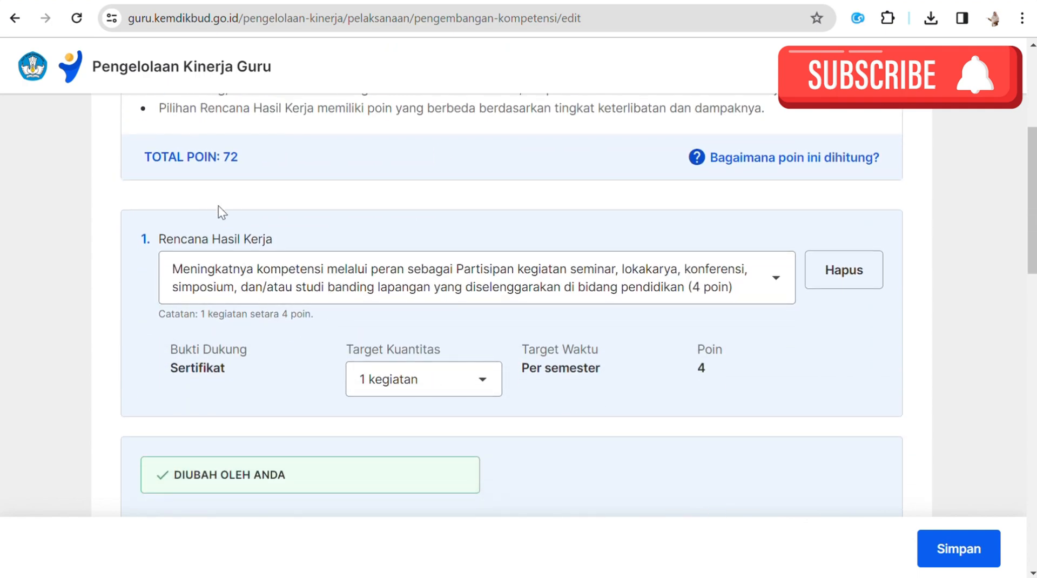
scroll(404, 299, "down", 6)
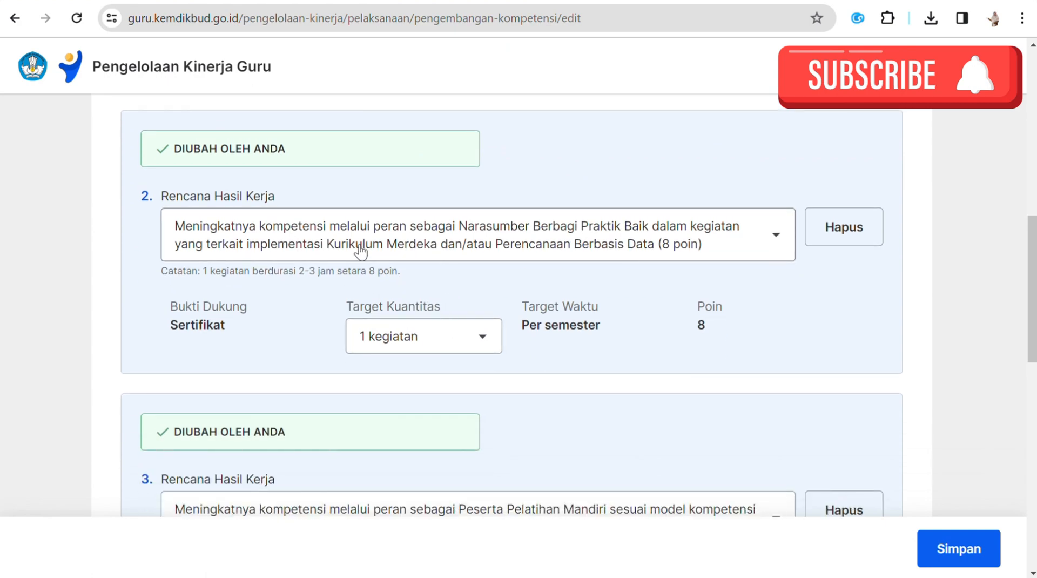
scroll(546, 256, "down", 5)
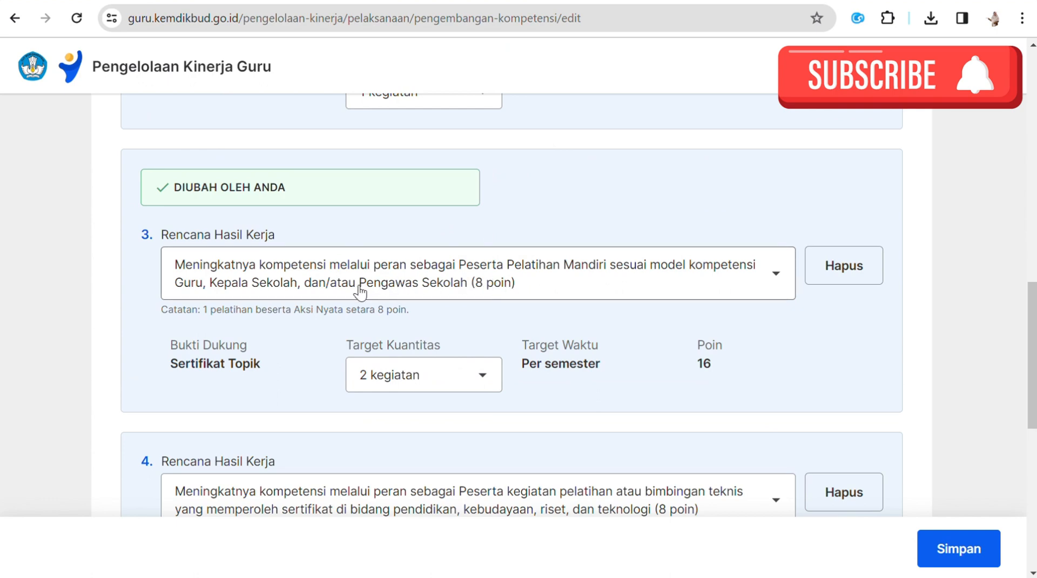
scroll(463, 366, "down", 3)
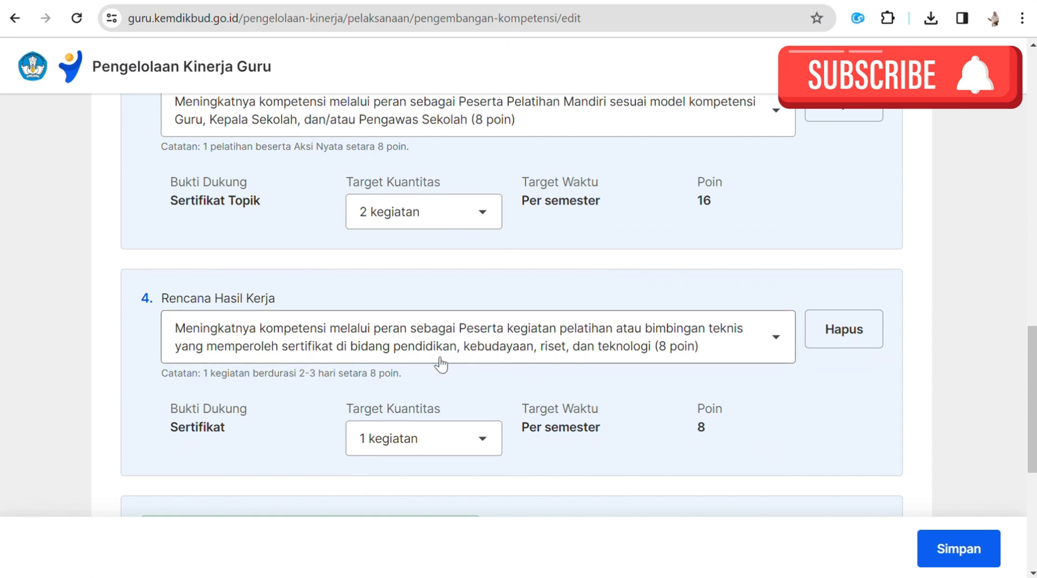
left_click(845, 330)
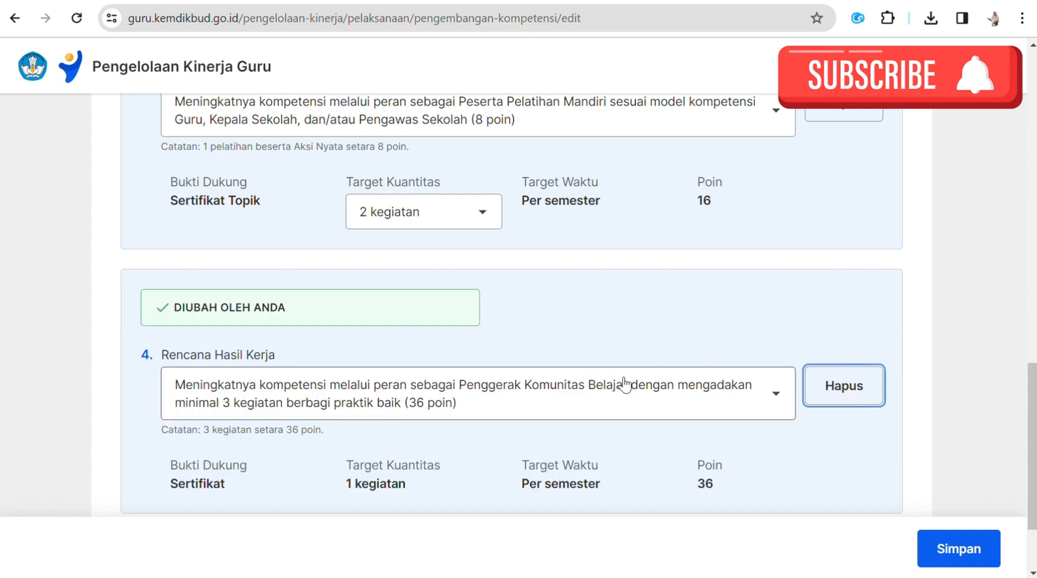
Review the total points and the activities, target quantities and points of the remaining Rencana Hasil Kerja entries.
scroll(529, 397, "down", 2)
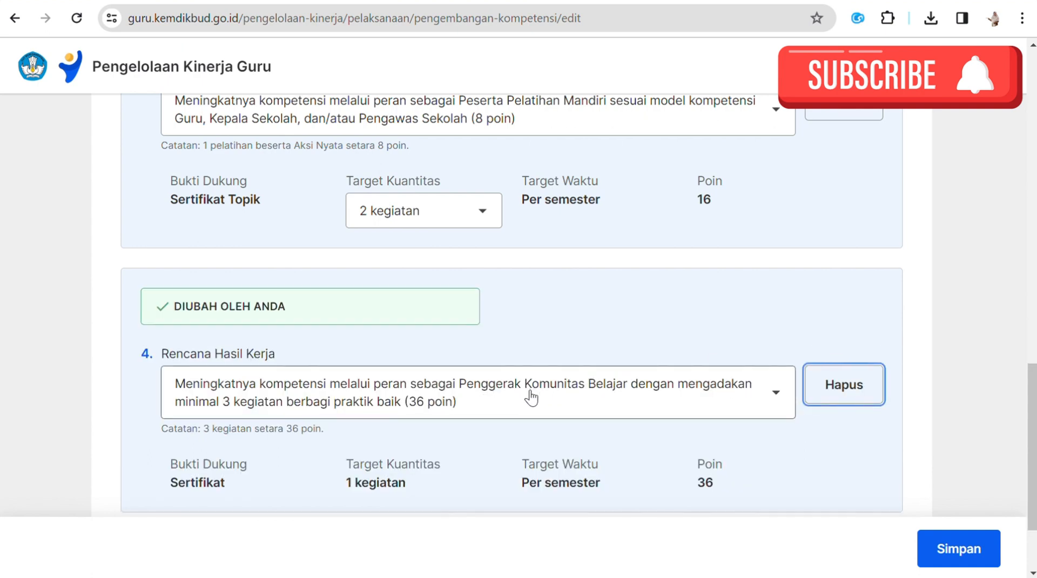
scroll(502, 382, "up", 15)
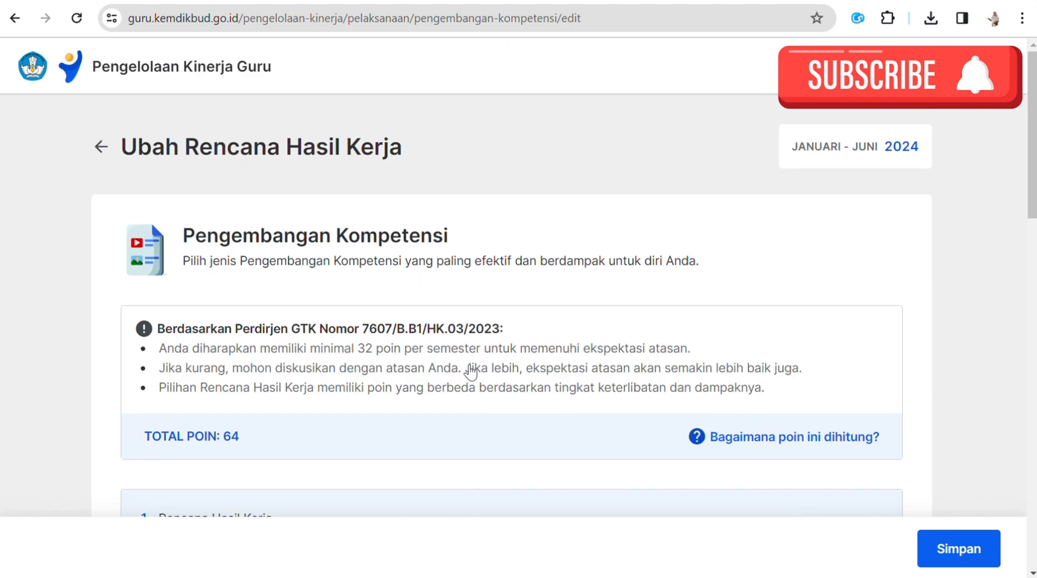
scroll(519, 366, "down", 6)
scroll(517, 358, "down", 4)
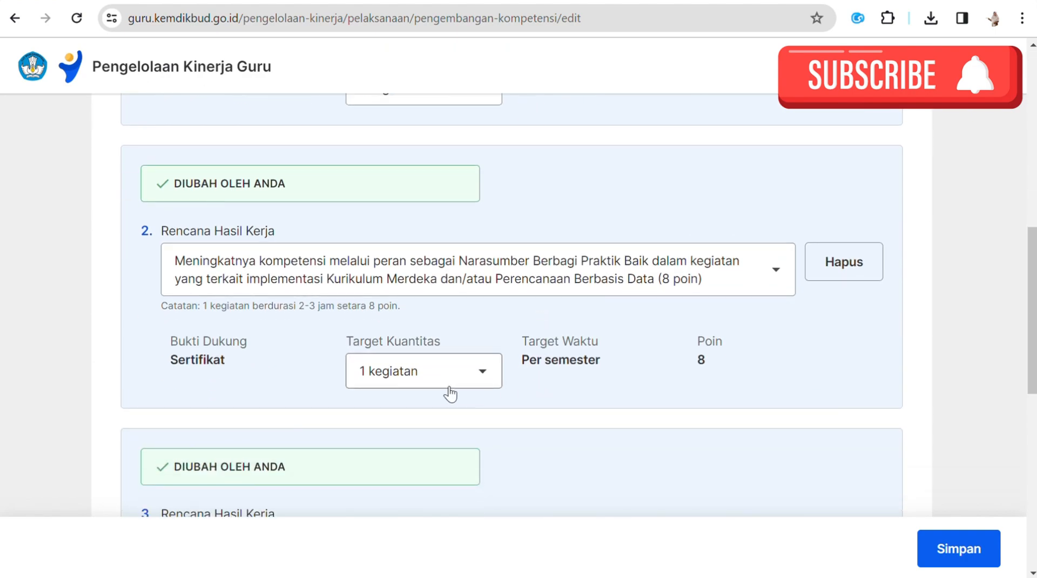
scroll(447, 394, "down", 4)
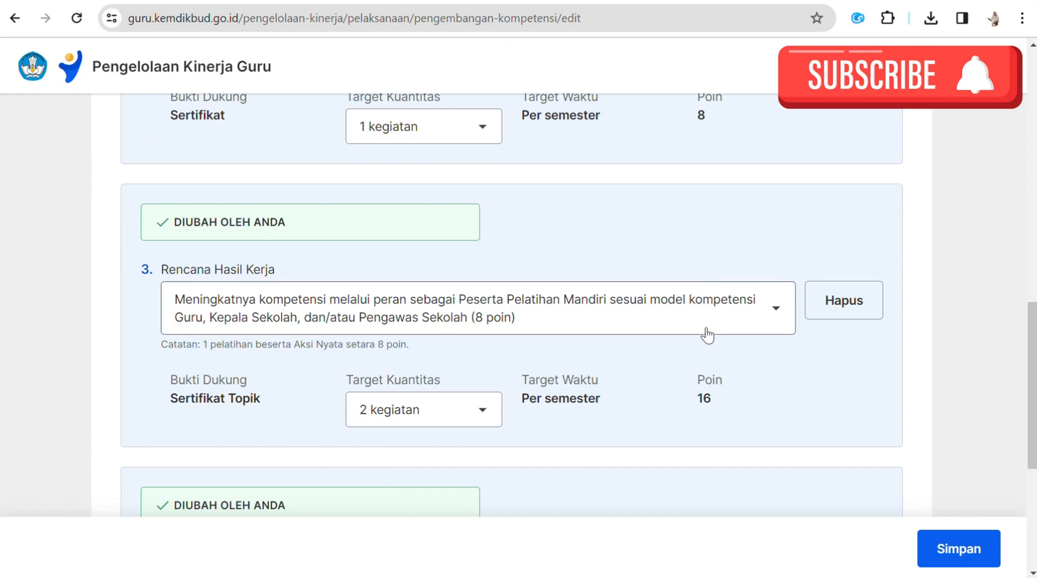
scroll(594, 346, "down", 3)
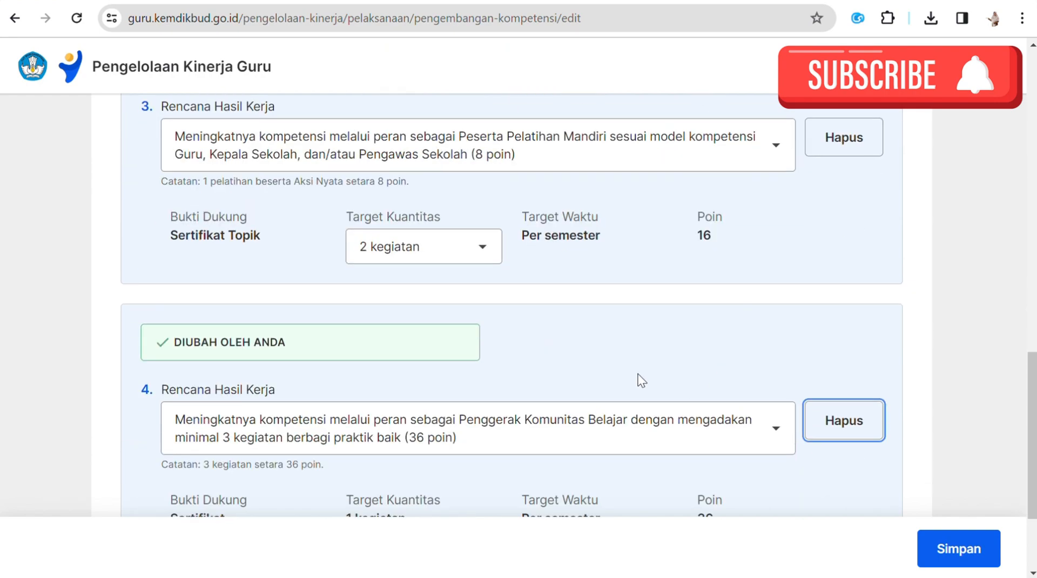
scroll(632, 378, "up", 4)
scroll(609, 370, "up", 10)
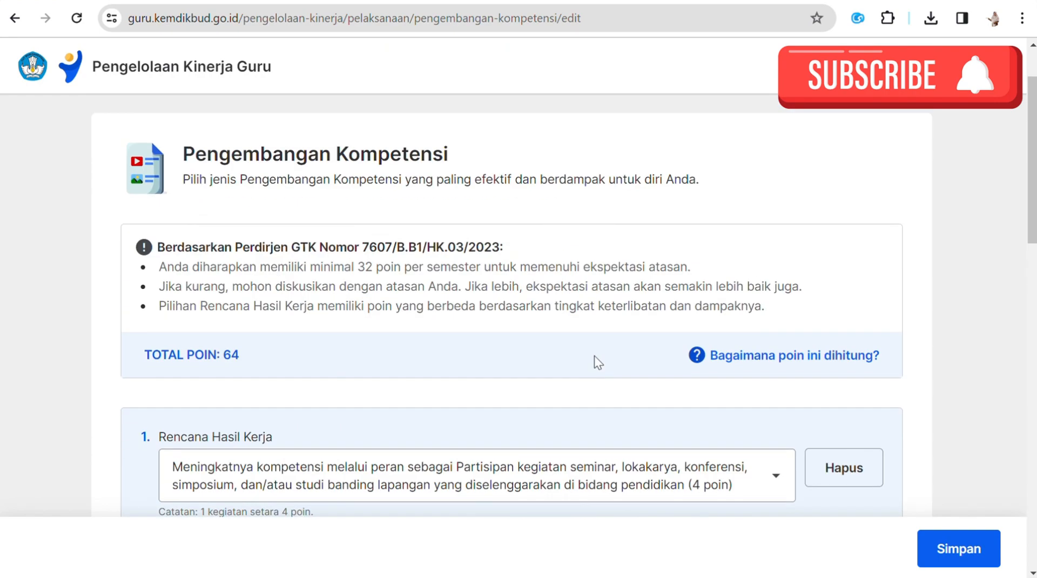
scroll(594, 362, "down", 9)
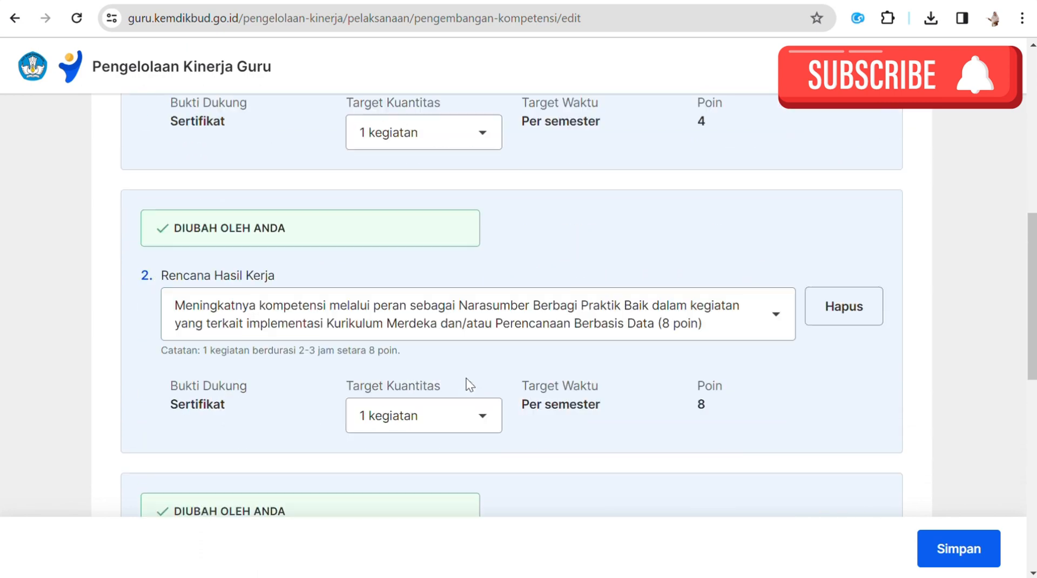
Review the remaining entries and save the new Rencana Hasil Kerja, declaring that it is appropriate and has been discussed with the superior.
scroll(432, 379, "down", 6)
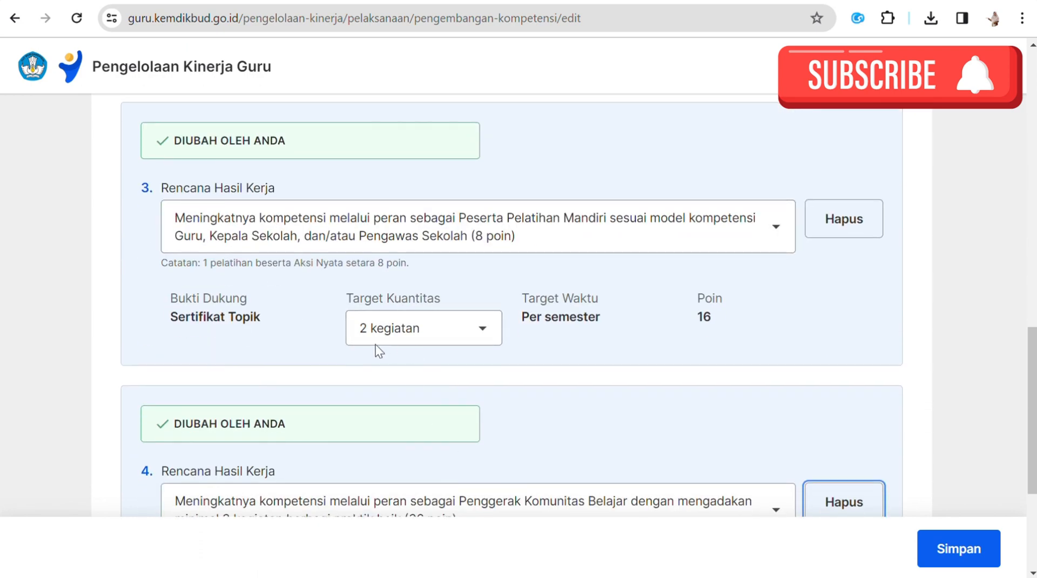
scroll(454, 345, "down", 3)
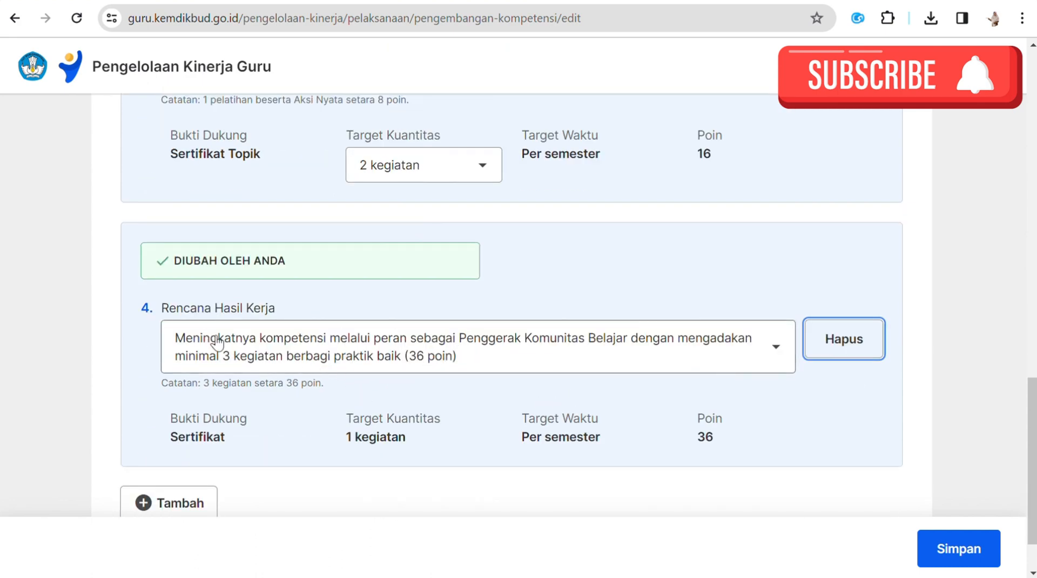
scroll(492, 320, "up", 10)
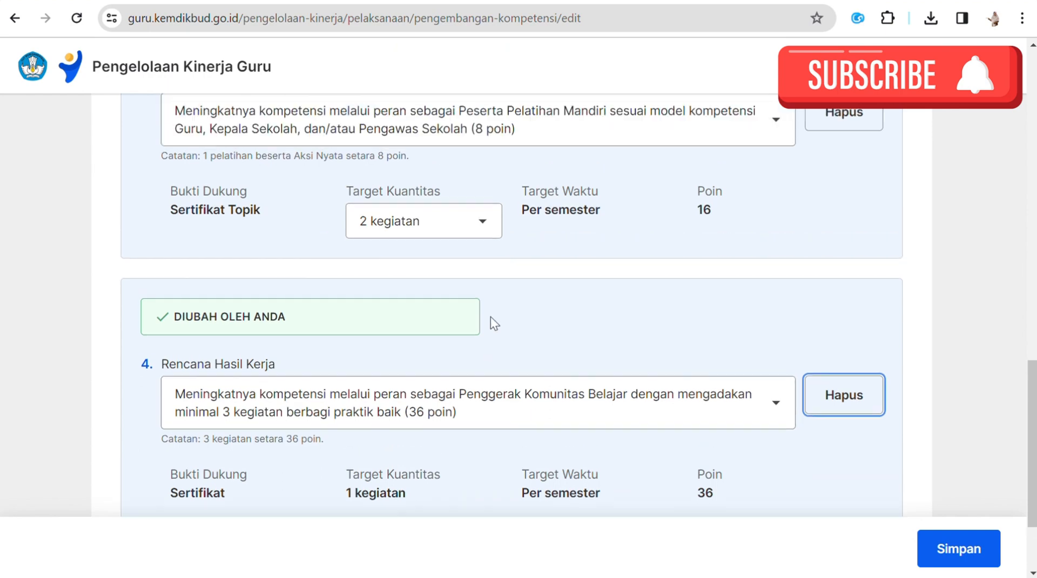
scroll(494, 320, "up", 4)
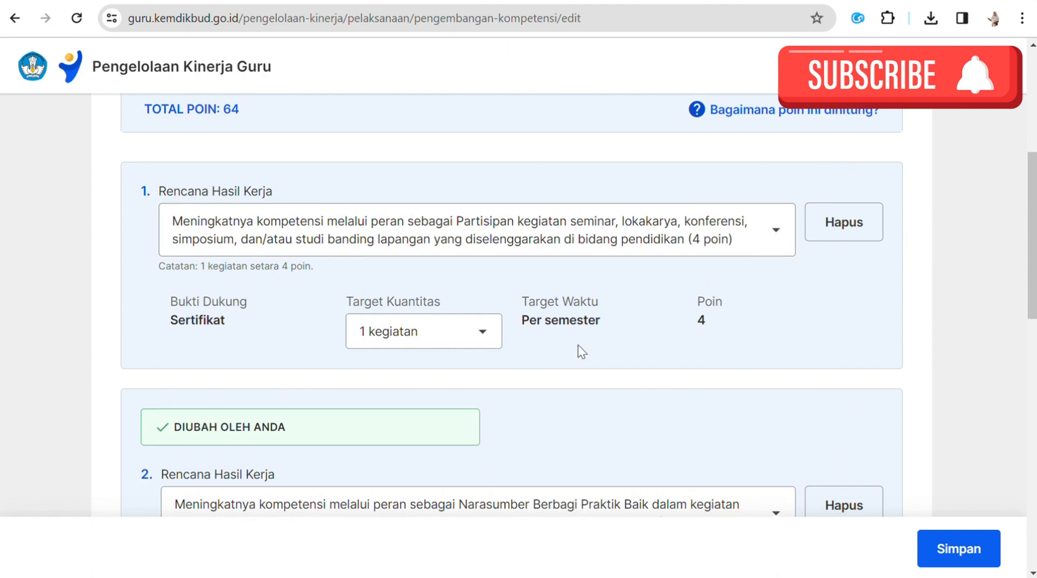
scroll(579, 352, "down", 8)
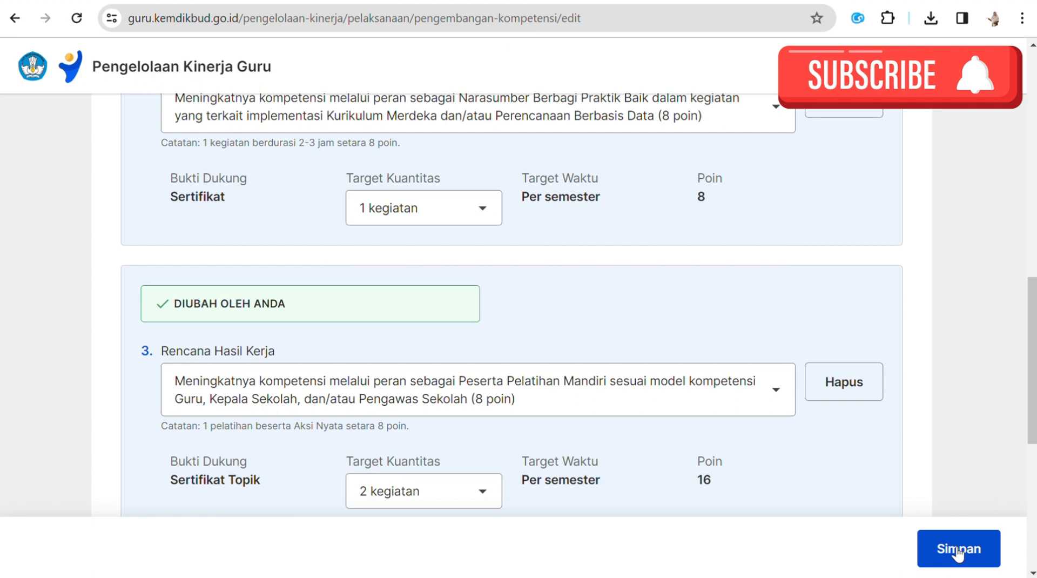
left_click(957, 553)
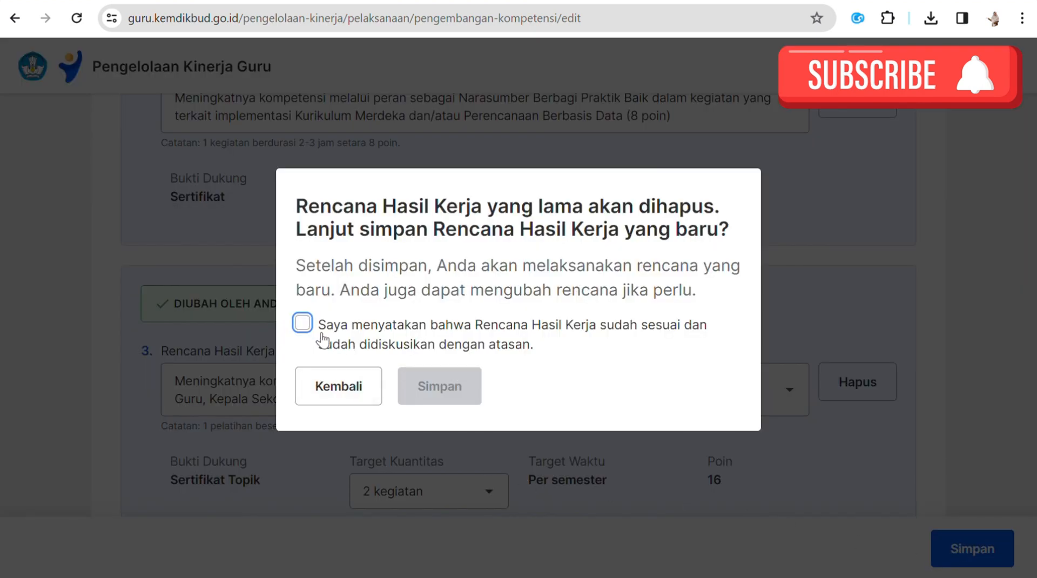
left_click(304, 324)
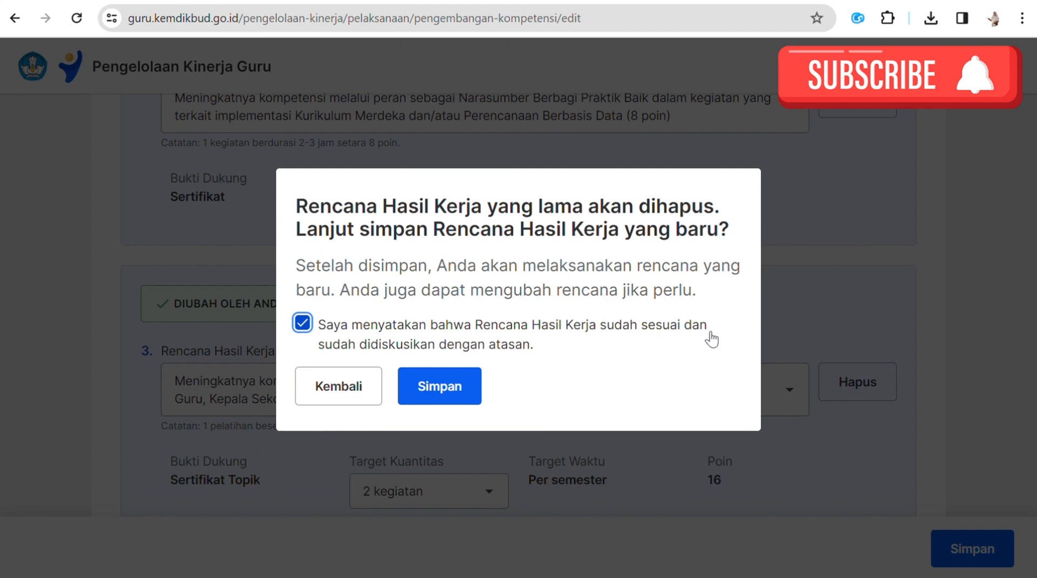
left_click(441, 389)
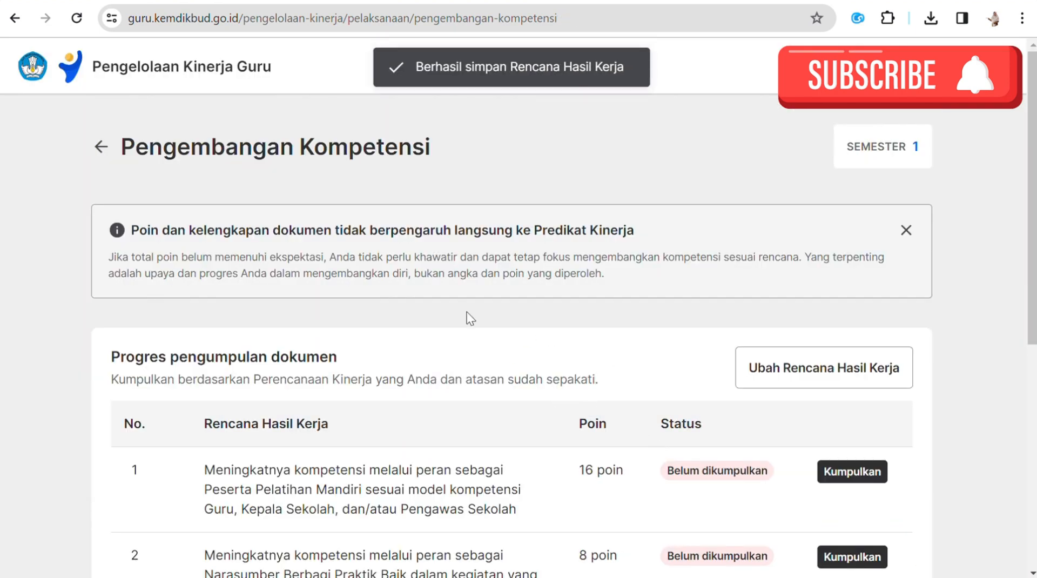
Review the saved Pengembangan Kompetensi activities with their points, collection status and total points.
scroll(456, 287, "down", 6)
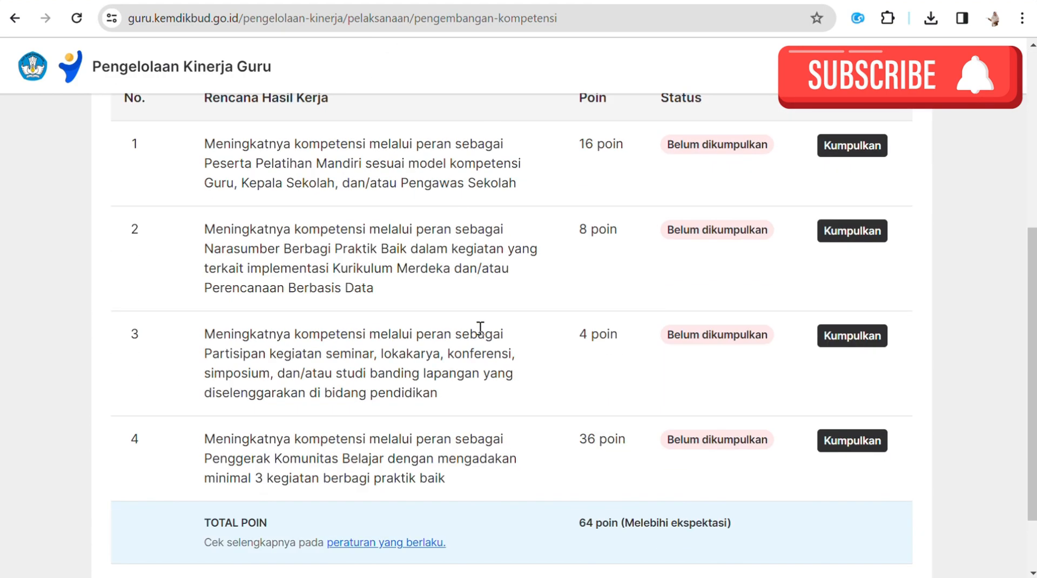
scroll(547, 338, "up", 5)
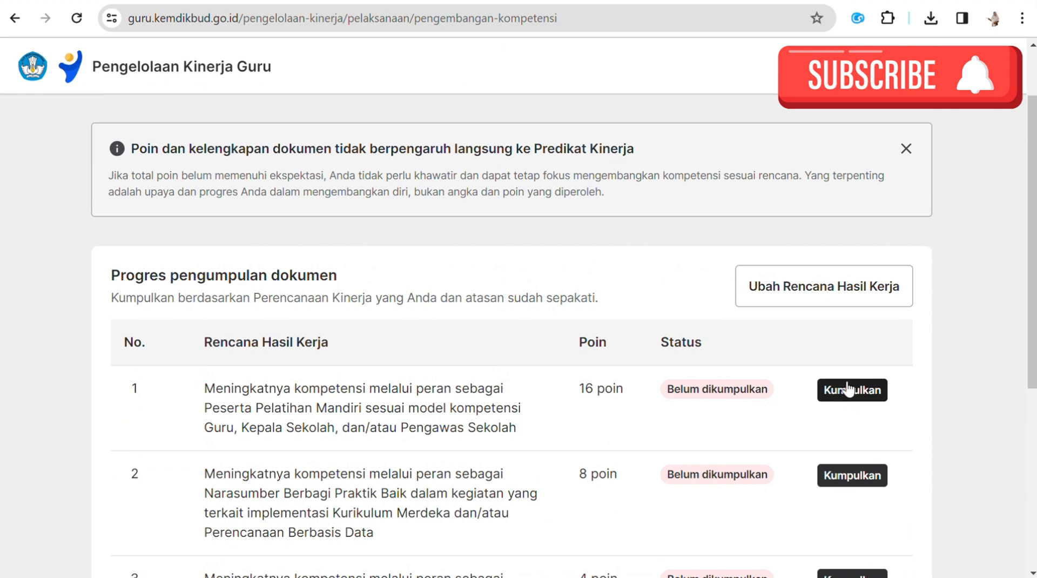
scroll(838, 487, "down", 1)
scroll(835, 480, "down", 3)
scroll(834, 481, "up", 3)
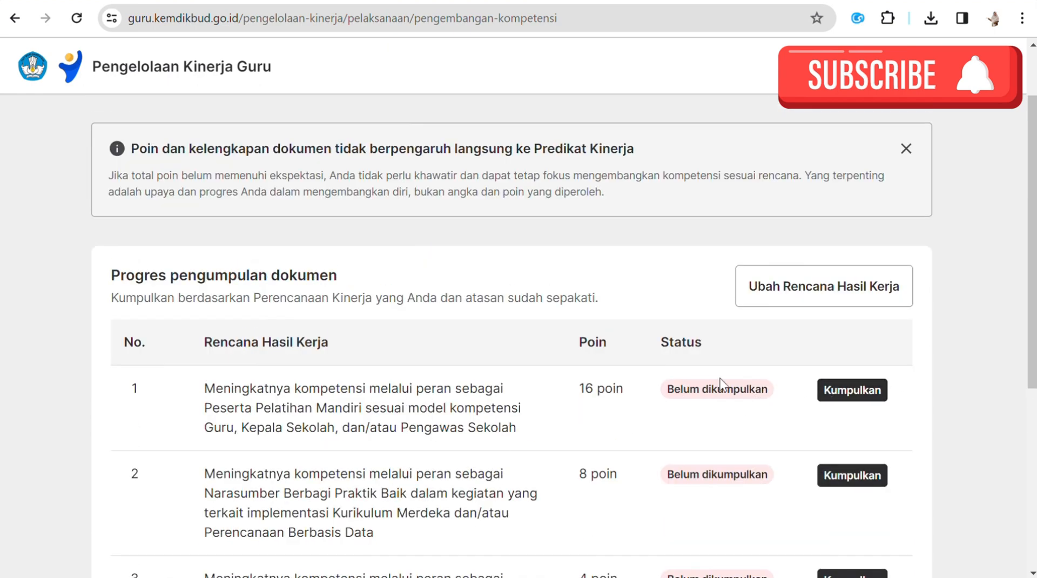
scroll(819, 381, "down", 5)
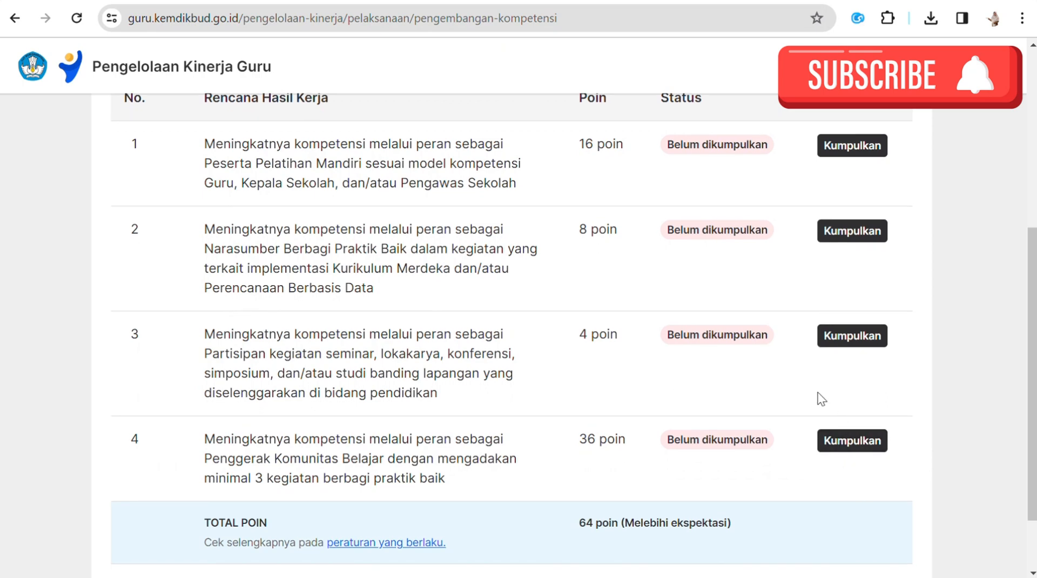
scroll(834, 253, "up", 3)
scroll(822, 402, "down", 3)
scroll(737, 399, "up", 4)
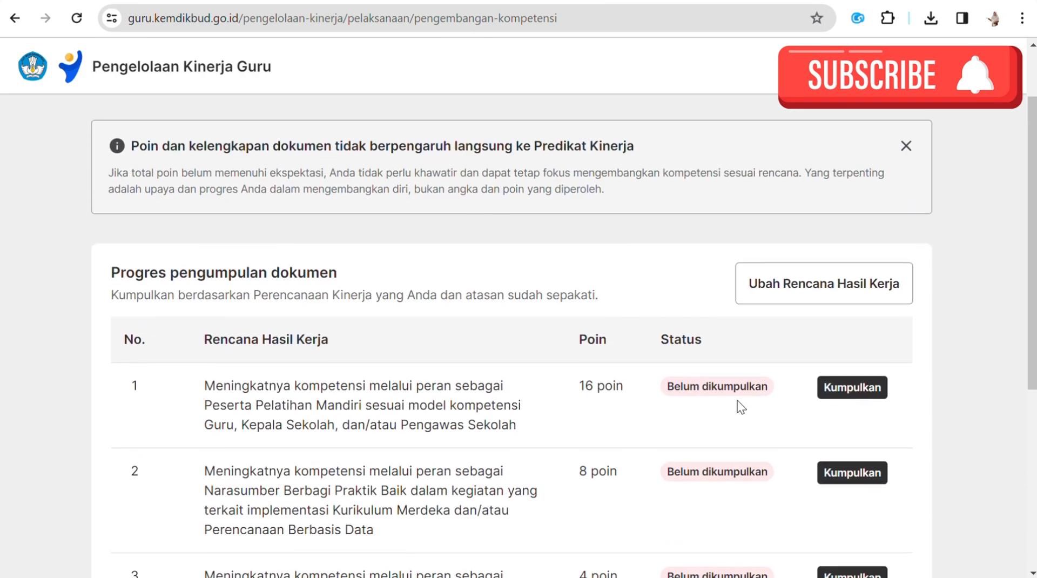
scroll(737, 406, "down", 4)
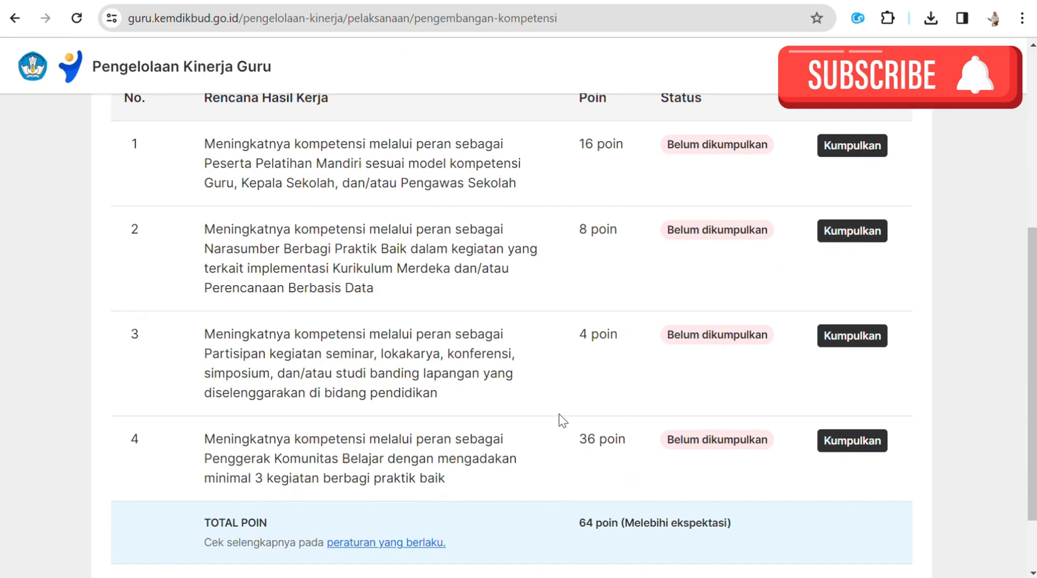
scroll(304, 367, "up", 6)
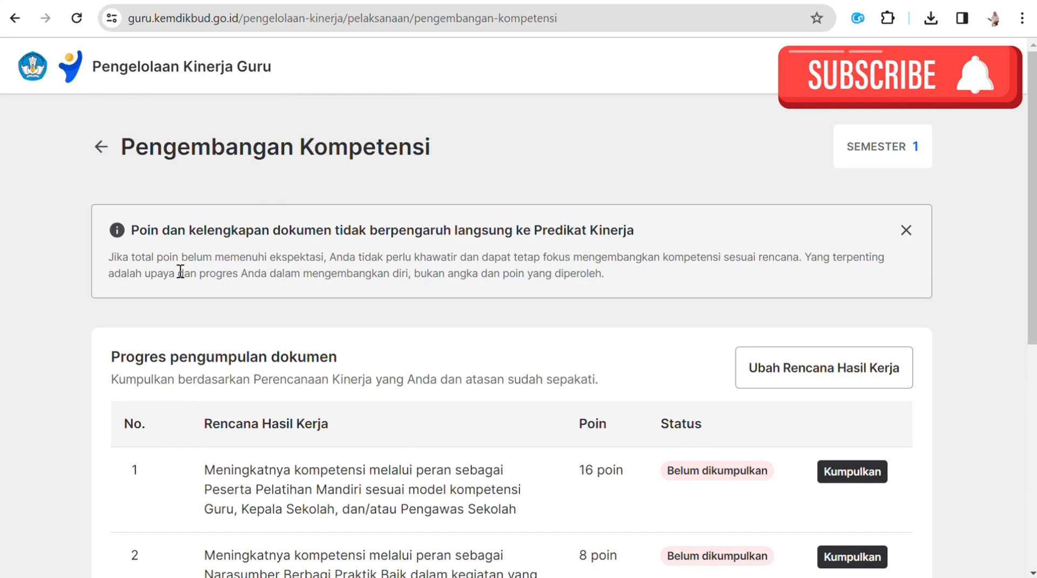
Open the Tugas Tambahan work result plan for changes, declaring that the change has been discussed with the superior.
left_click(101, 147)
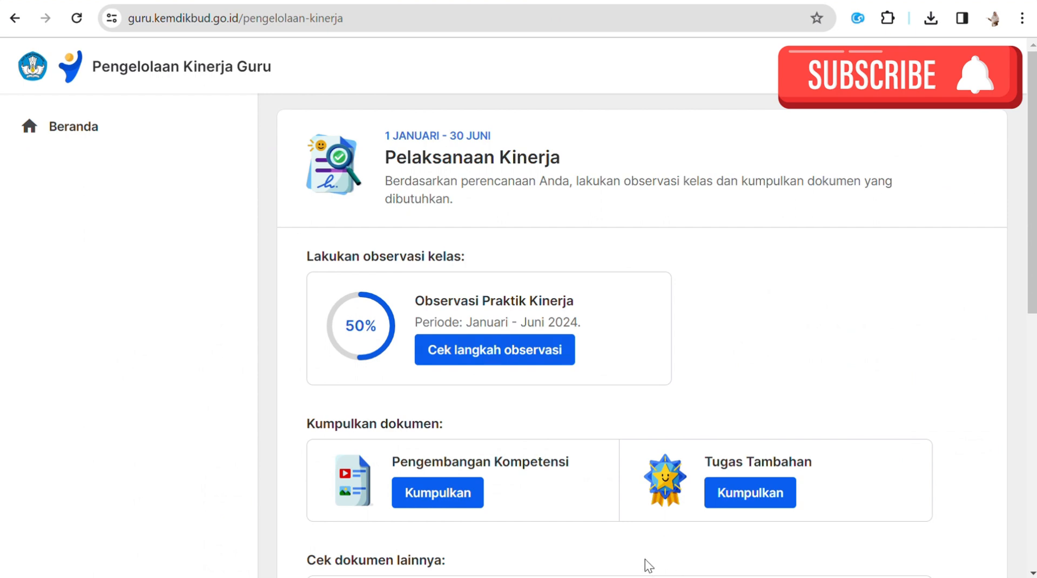
left_click(743, 496)
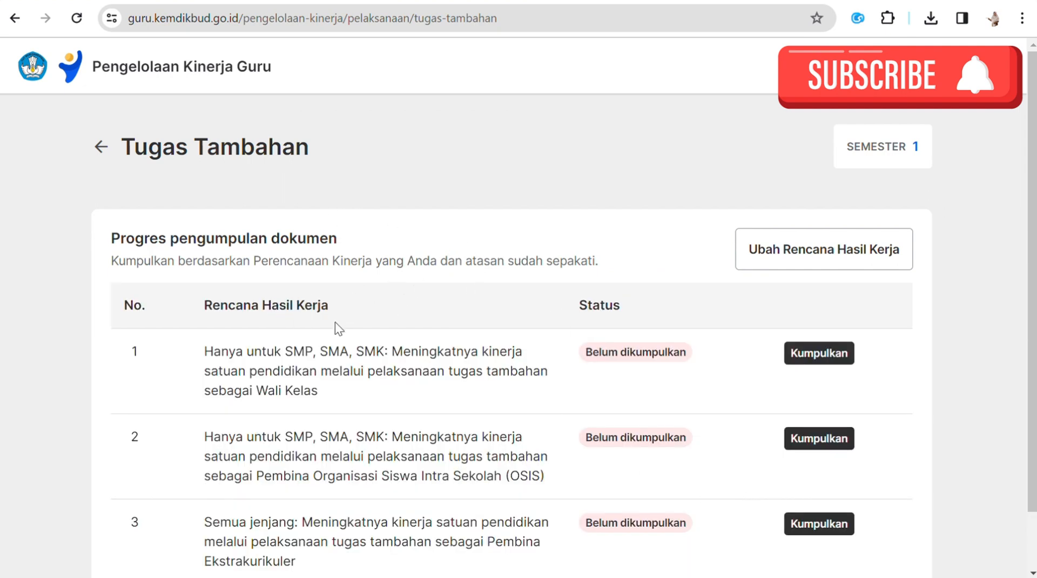
scroll(824, 298, "down", 1)
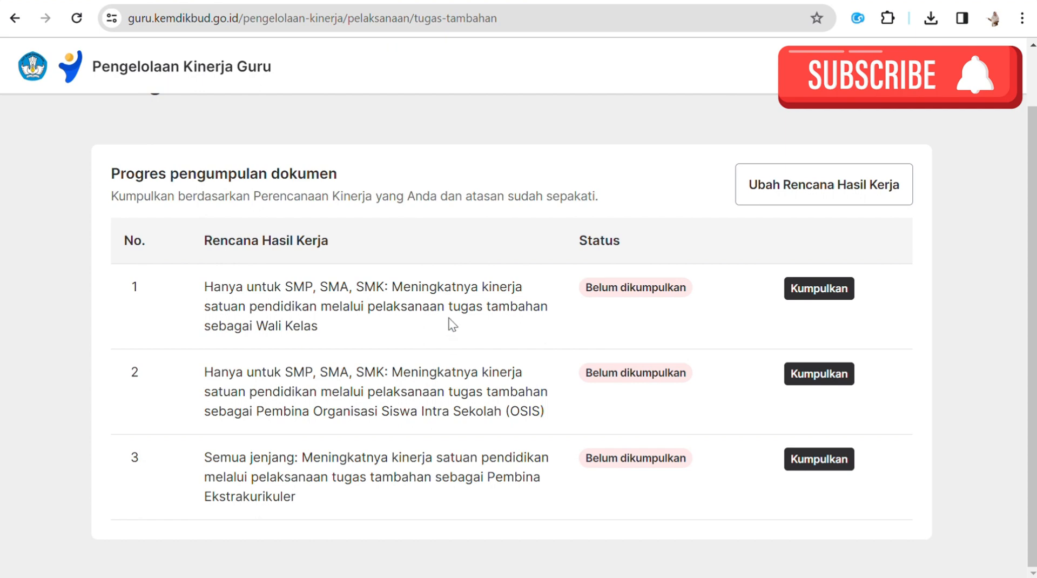
left_click(839, 194)
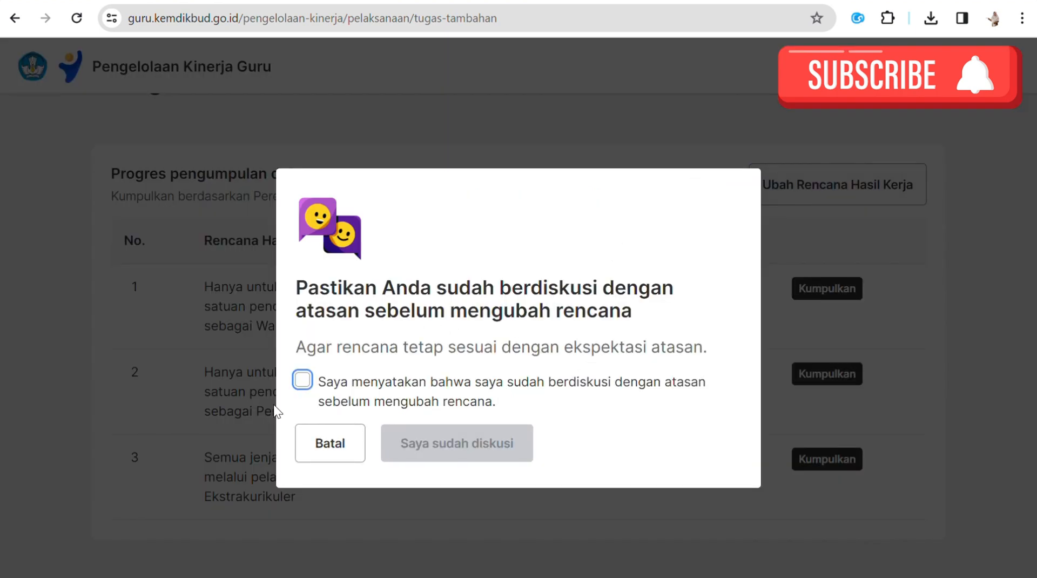
left_click(302, 381)
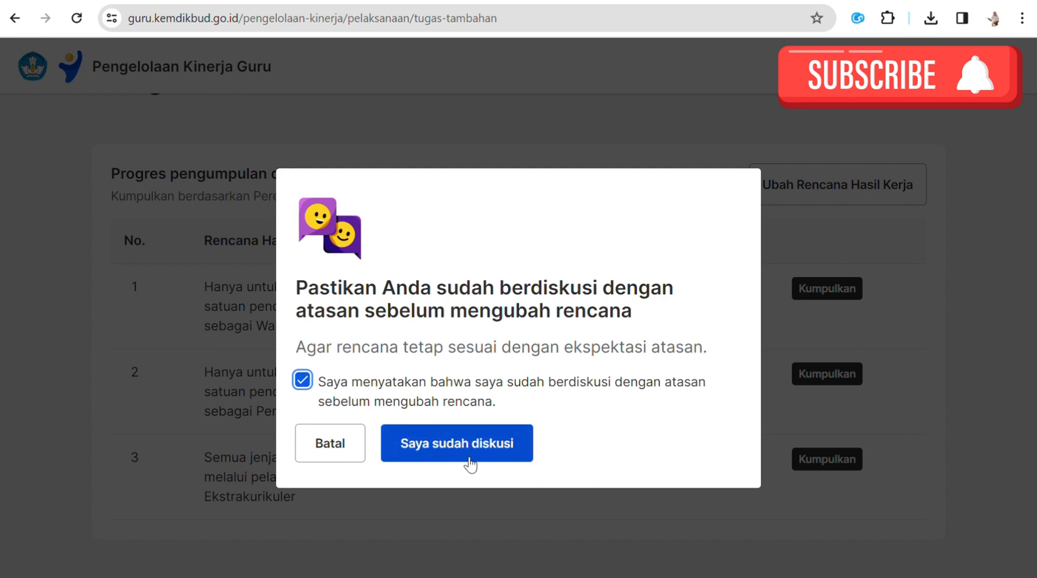
left_click(452, 444)
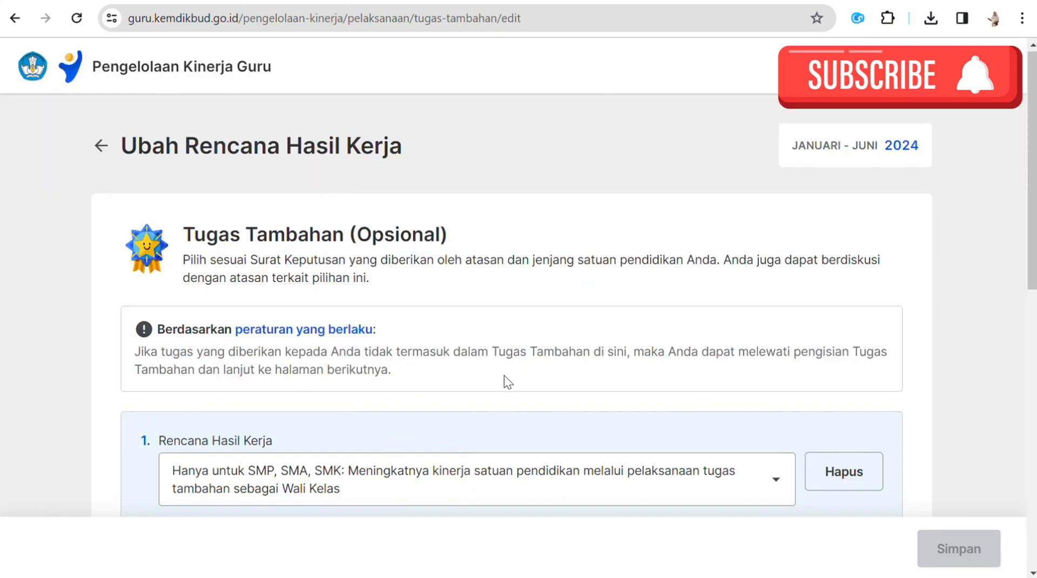
Check the listed additional duties and delete the second Rencana Hasil Kerja, Pembina Organisasi Siswa Intra Sekolah (OSIS).
scroll(504, 378, "down", 5)
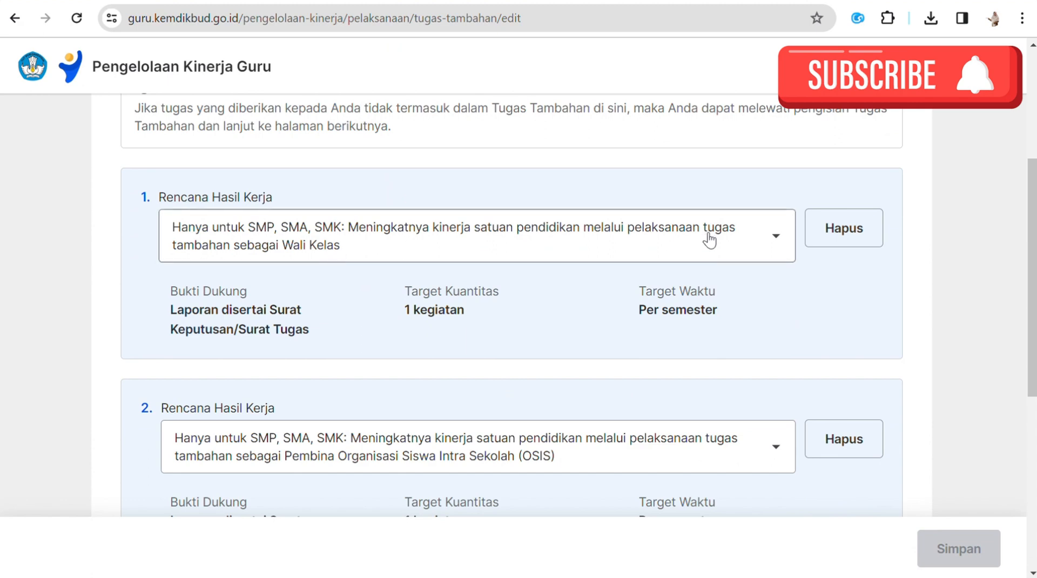
scroll(647, 337, "down", 2)
scroll(583, 347, "down", 3)
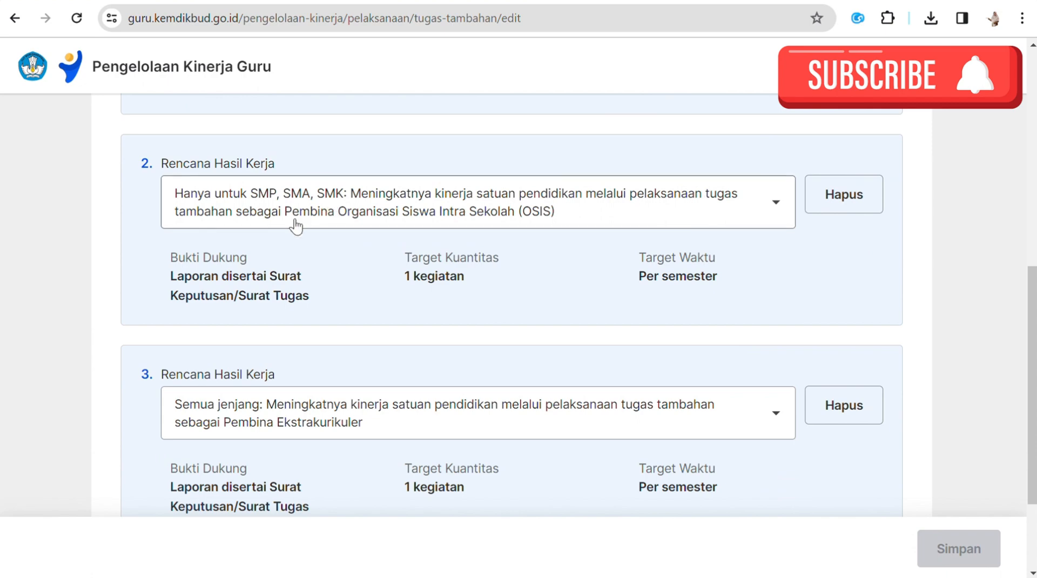
scroll(322, 290, "down", 2)
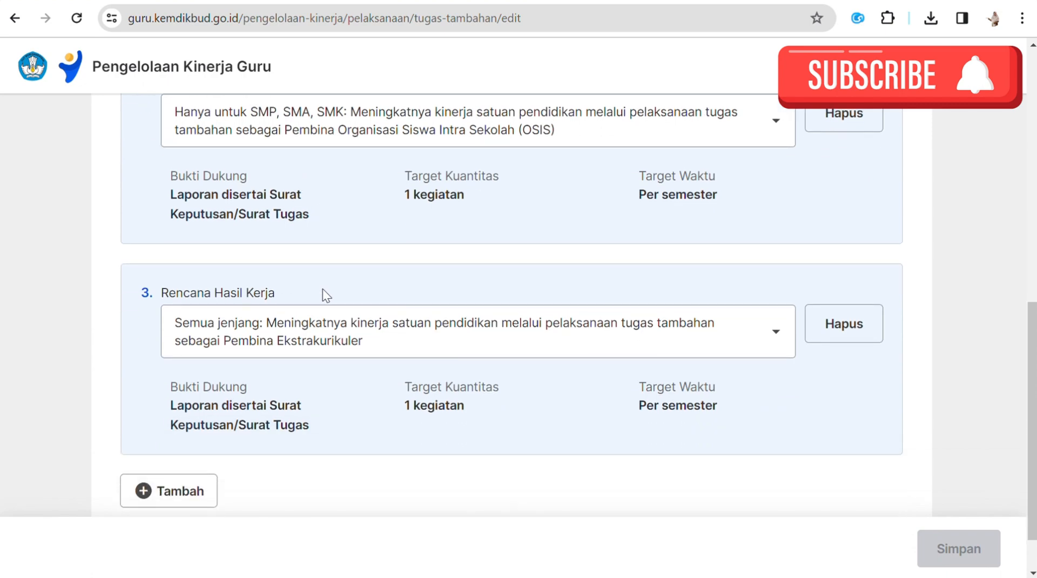
scroll(322, 289, "up", 3)
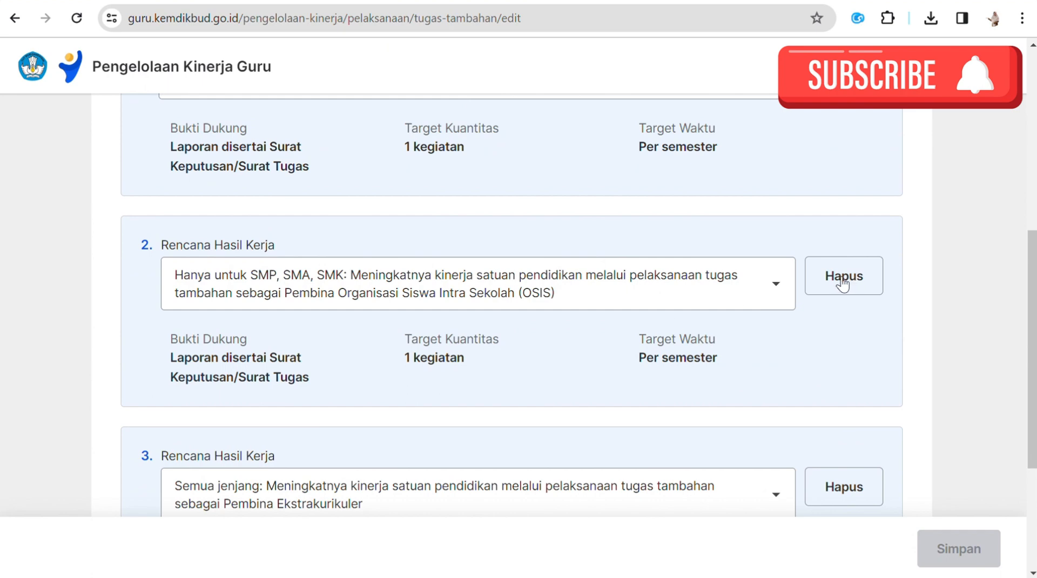
left_click(849, 278)
scroll(546, 332, "up", 2)
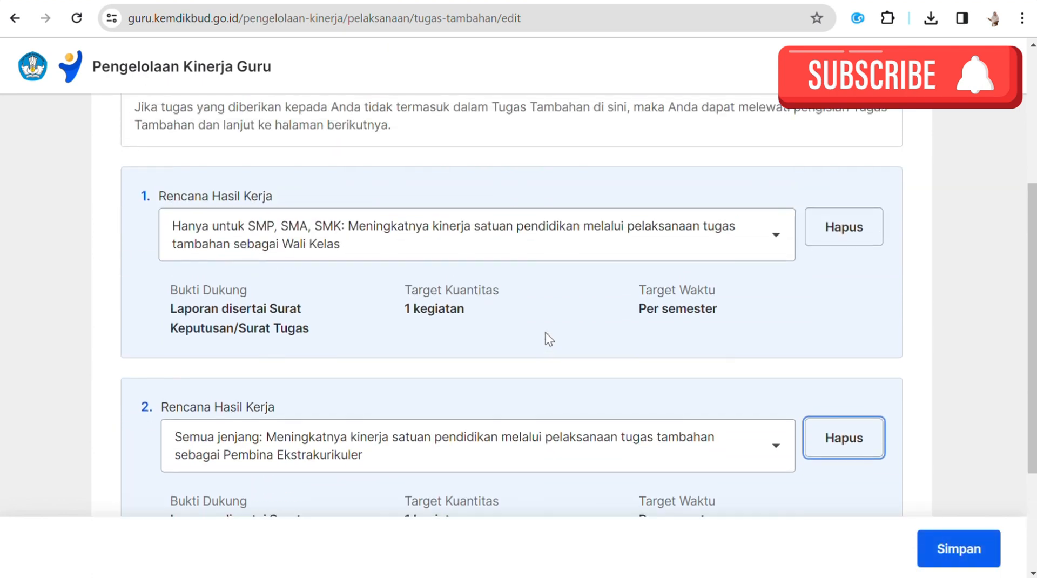
scroll(546, 332, "down", 2)
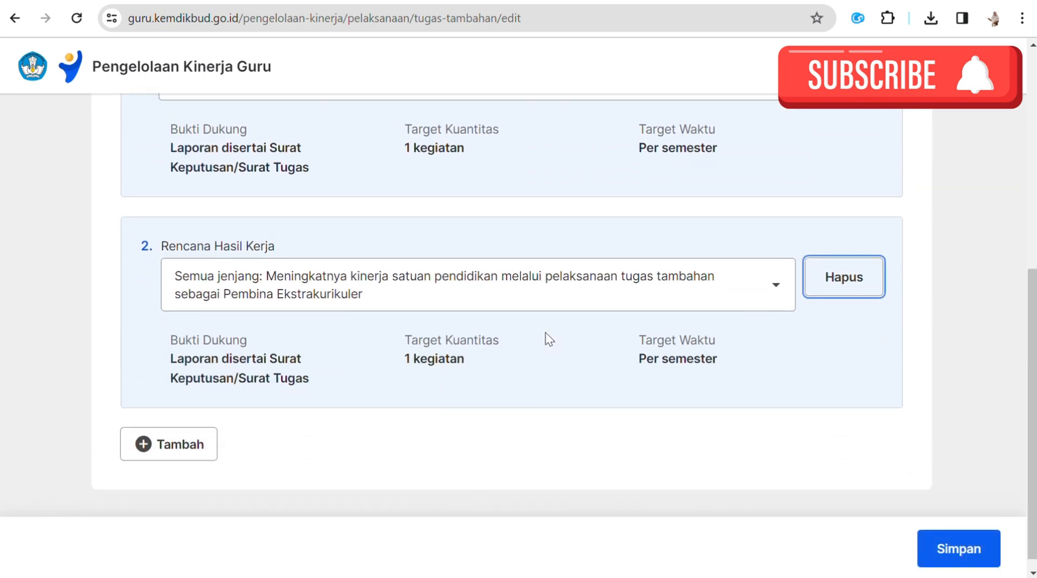
scroll(545, 332, "up", 3)
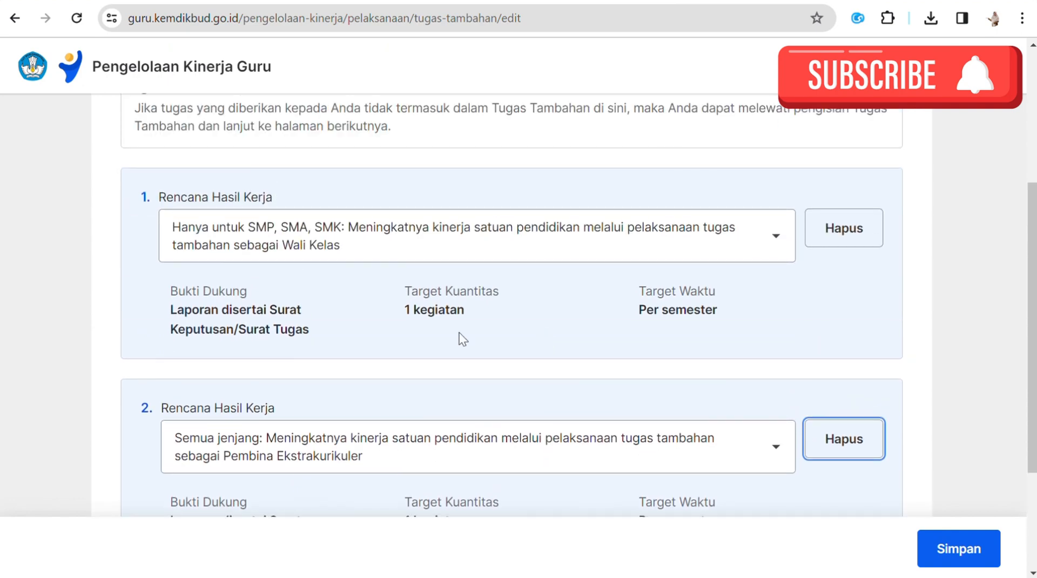
scroll(308, 339, "down", 3)
left_click(183, 458)
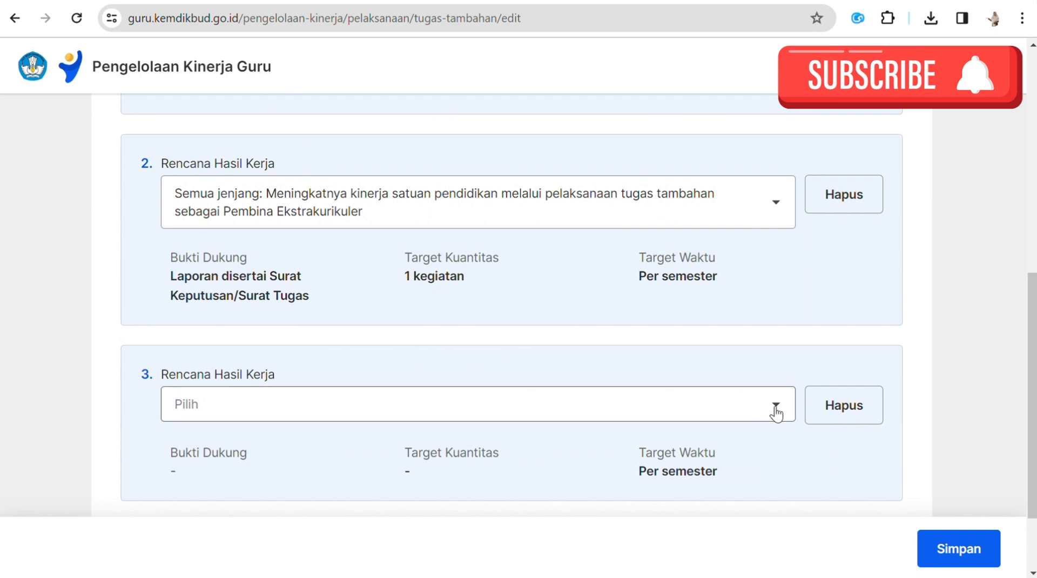
left_click(777, 412)
left_click(843, 326)
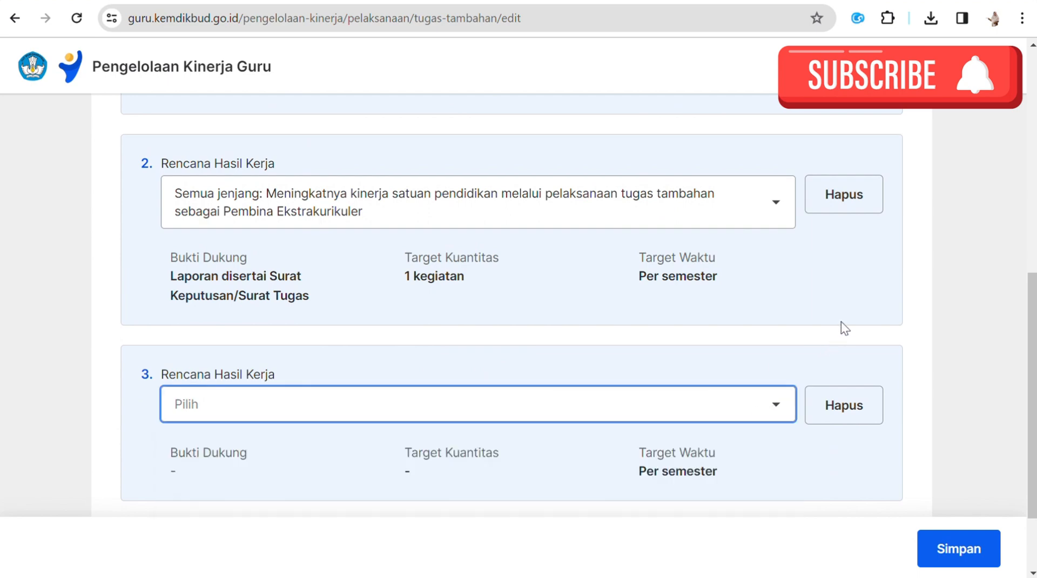
left_click(817, 420)
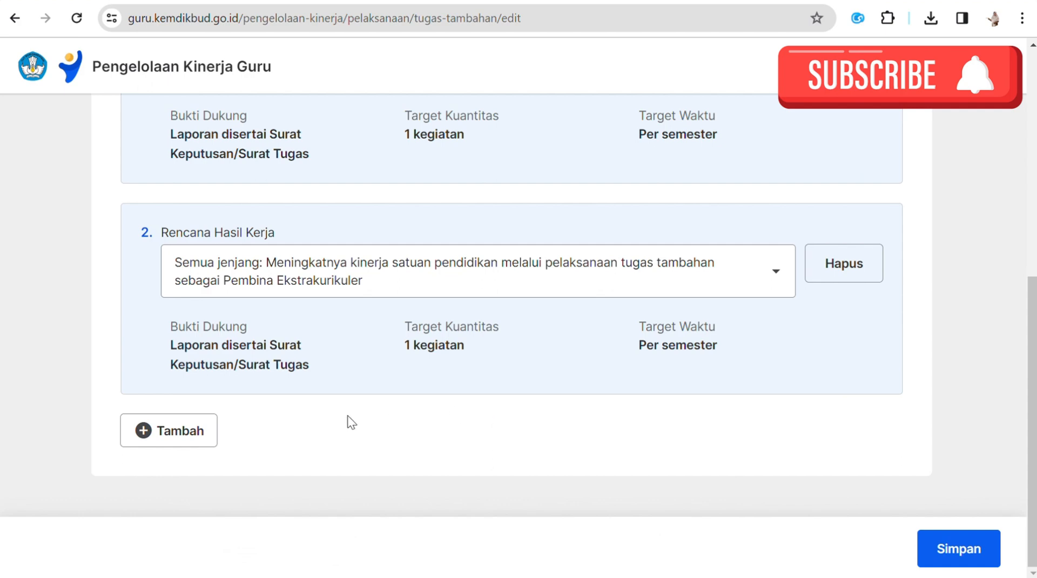
Add a third Rencana Hasil Kerja to Tugas Tambahan and set it to the Semua jenjang additional duty as Guru Piket.
left_click(145, 433)
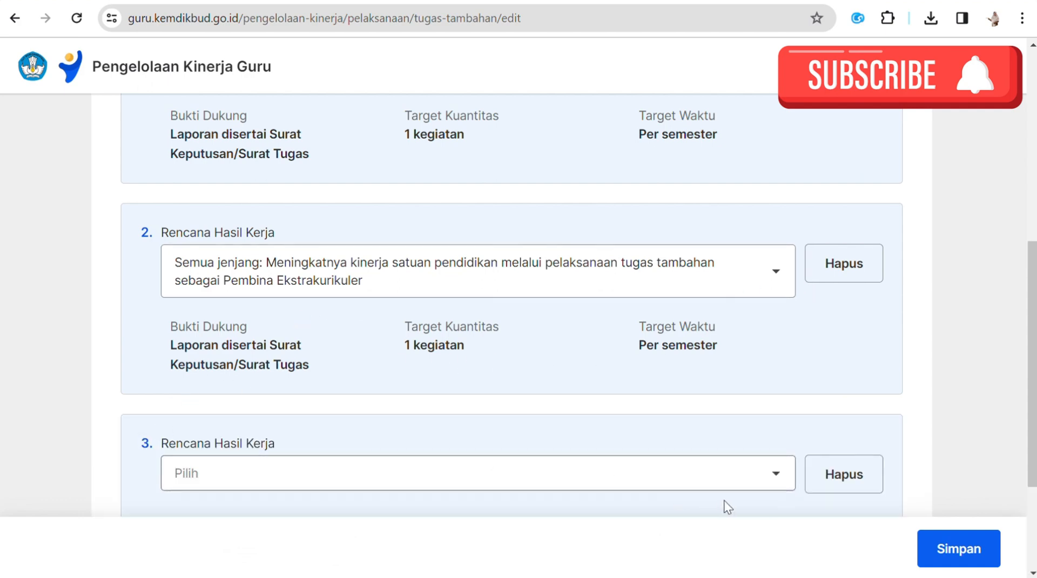
left_click(767, 478)
scroll(707, 476, "down", 3)
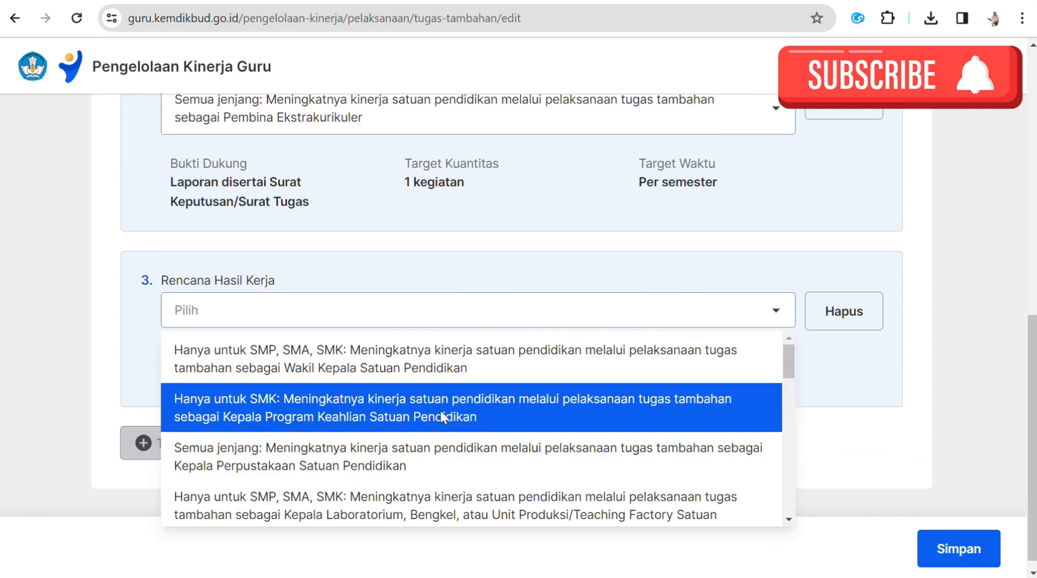
scroll(595, 456, "down", 2)
scroll(553, 446, "down", 2)
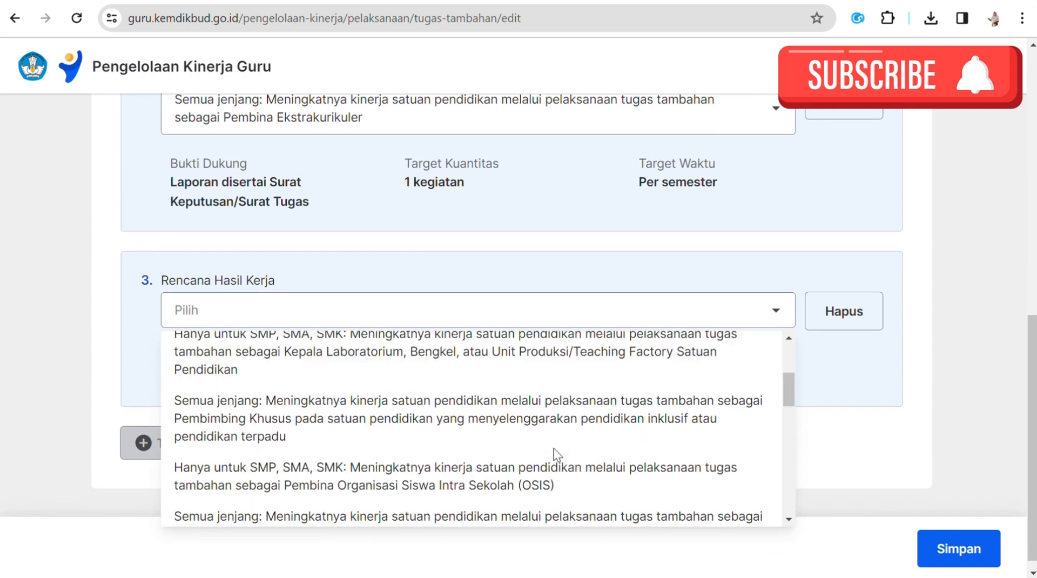
scroll(555, 456, "down", 2)
scroll(511, 452, "down", 2)
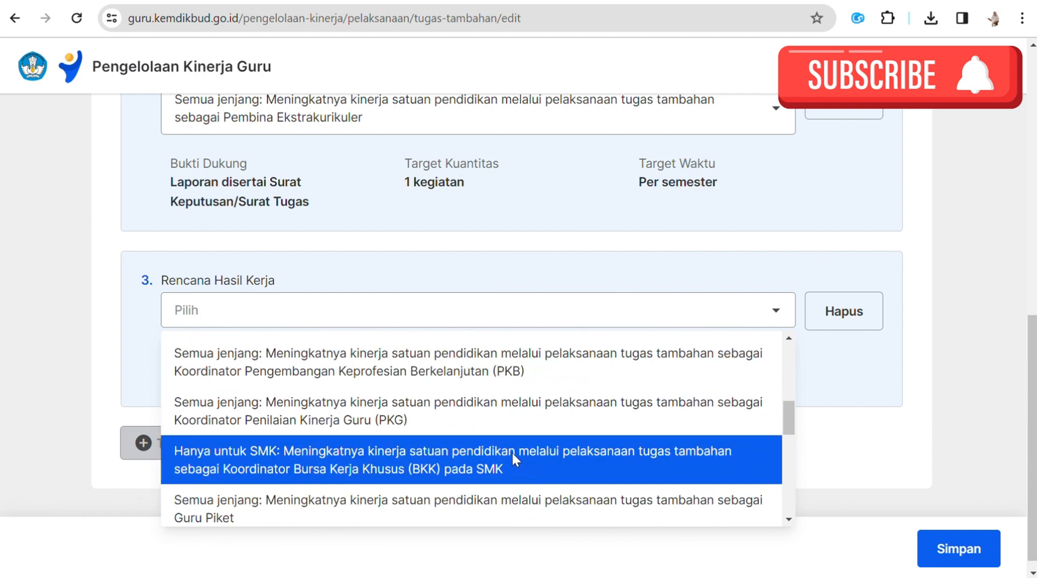
scroll(517, 433, "down", 2)
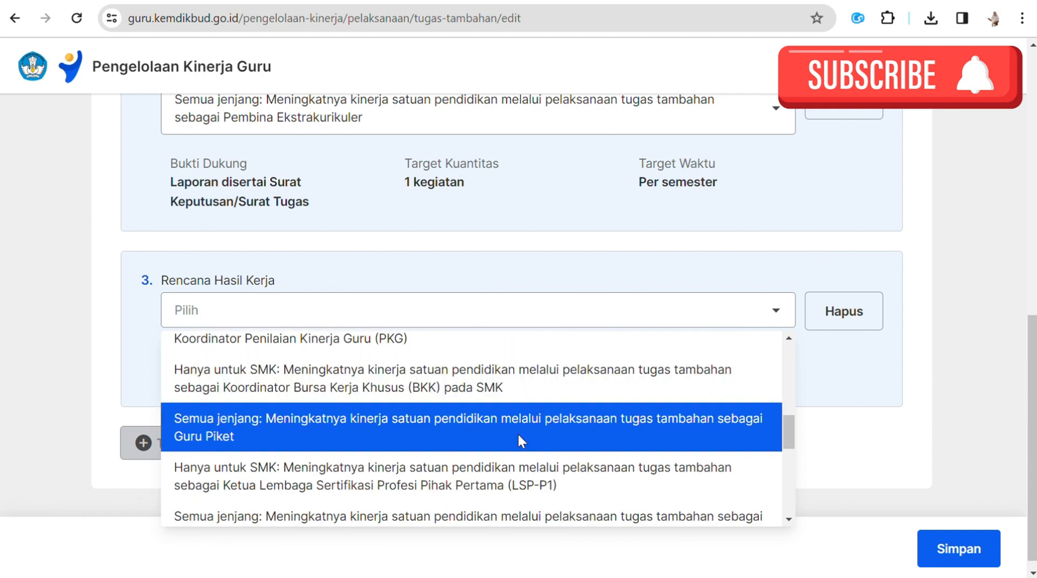
left_click(518, 434)
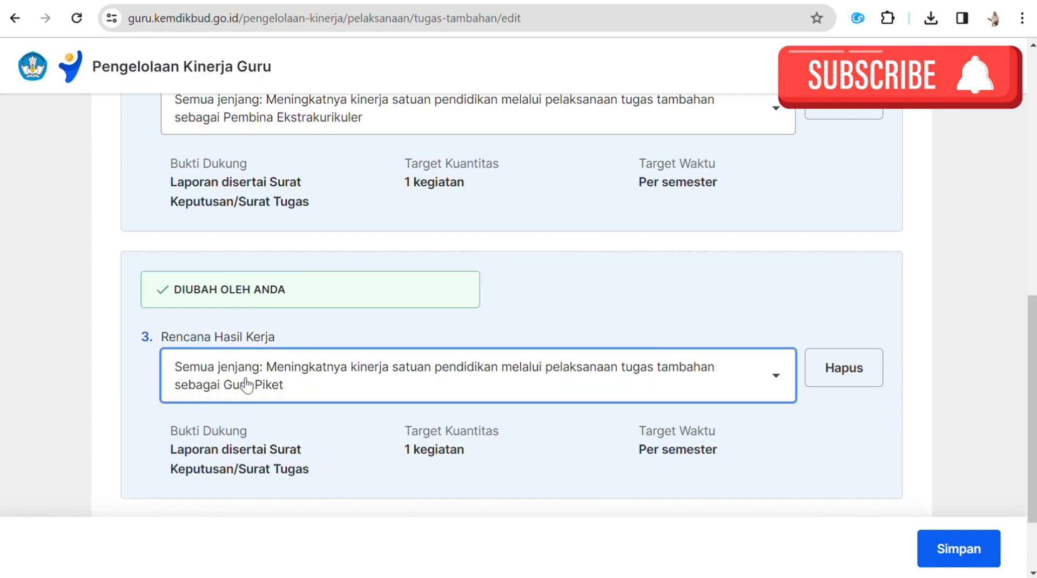
Review the three Tugas Tambahan entries and save the new Rencana Hasil Kerja, declaring that it is appropriate and discussed with the superior.
scroll(325, 378, "down", 2)
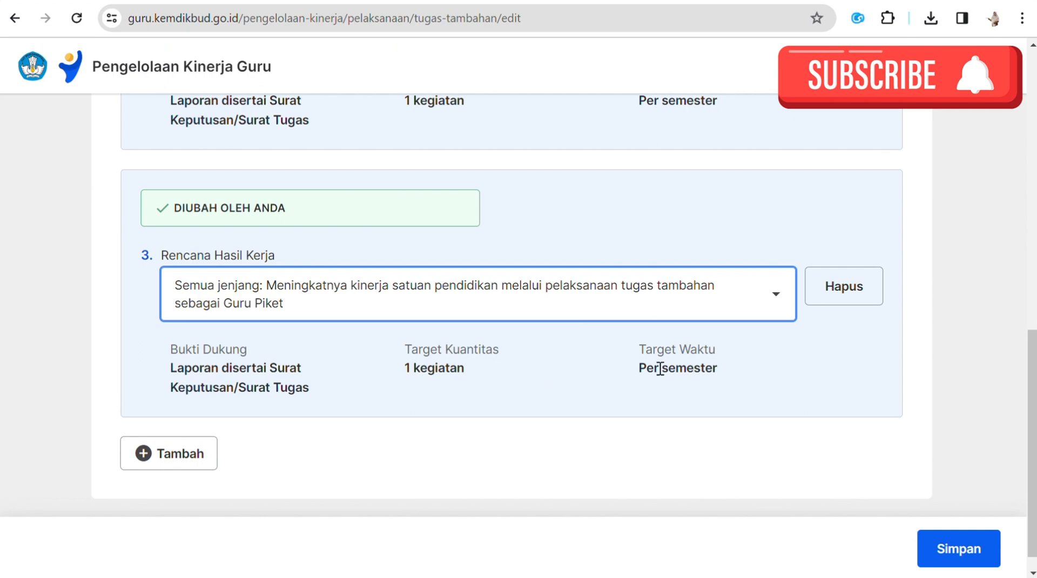
scroll(661, 370, "up", 6)
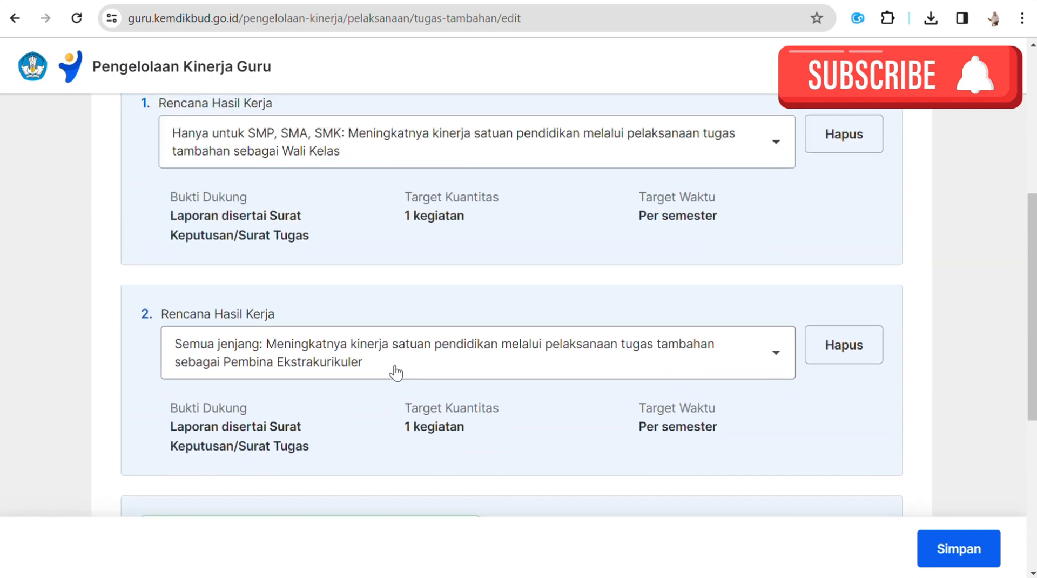
scroll(394, 370, "up", 3)
scroll(323, 370, "up", 3)
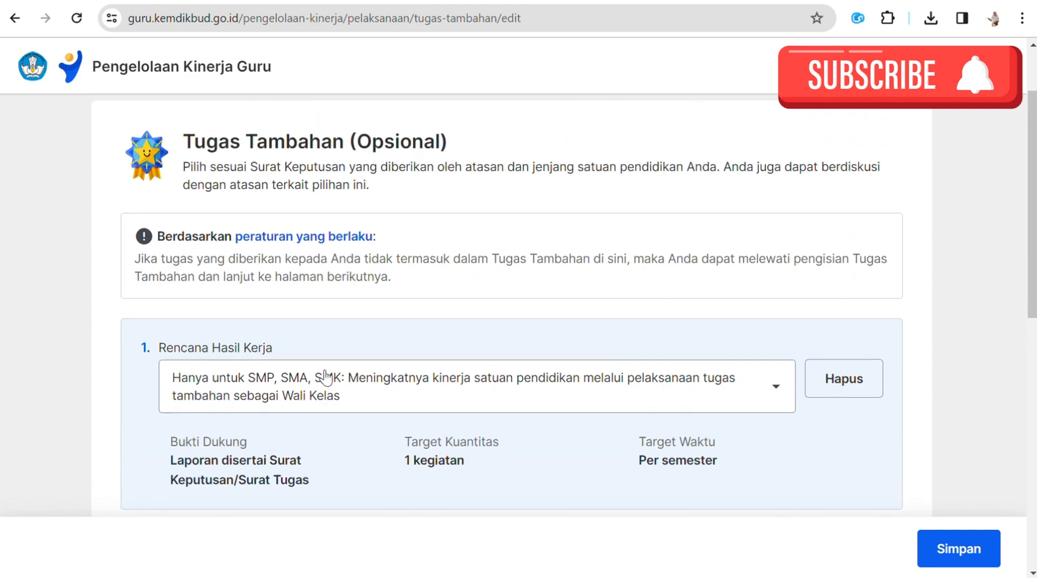
scroll(514, 366, "down", 1)
scroll(621, 361, "up", 1)
scroll(648, 358, "down", 12)
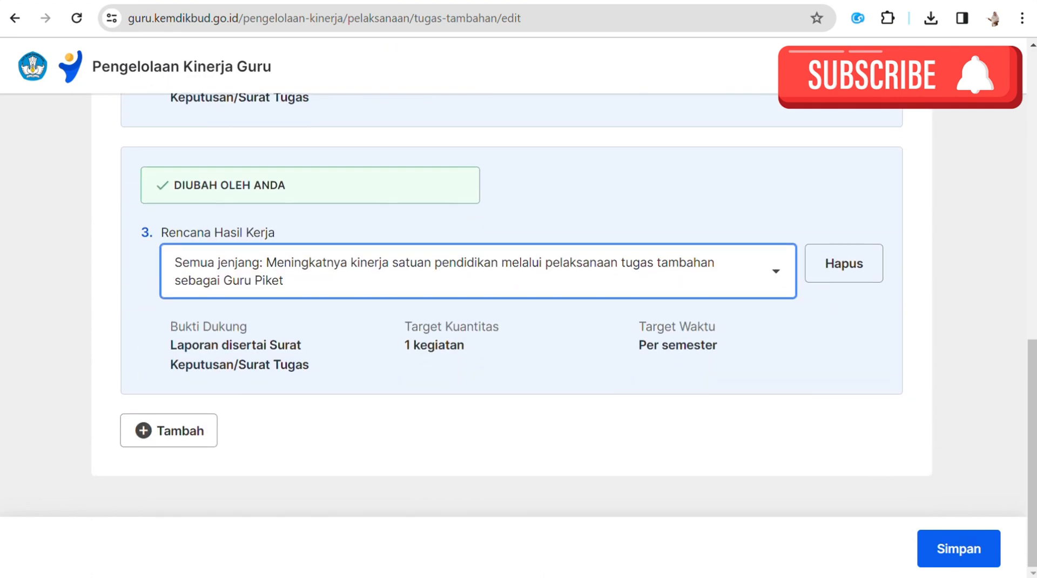
left_click(945, 547)
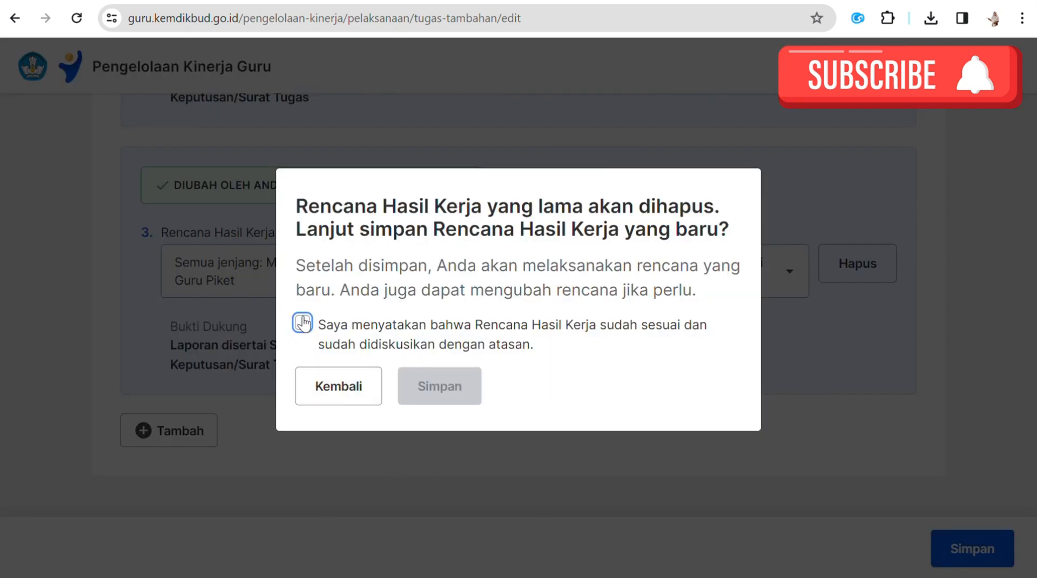
left_click(304, 323)
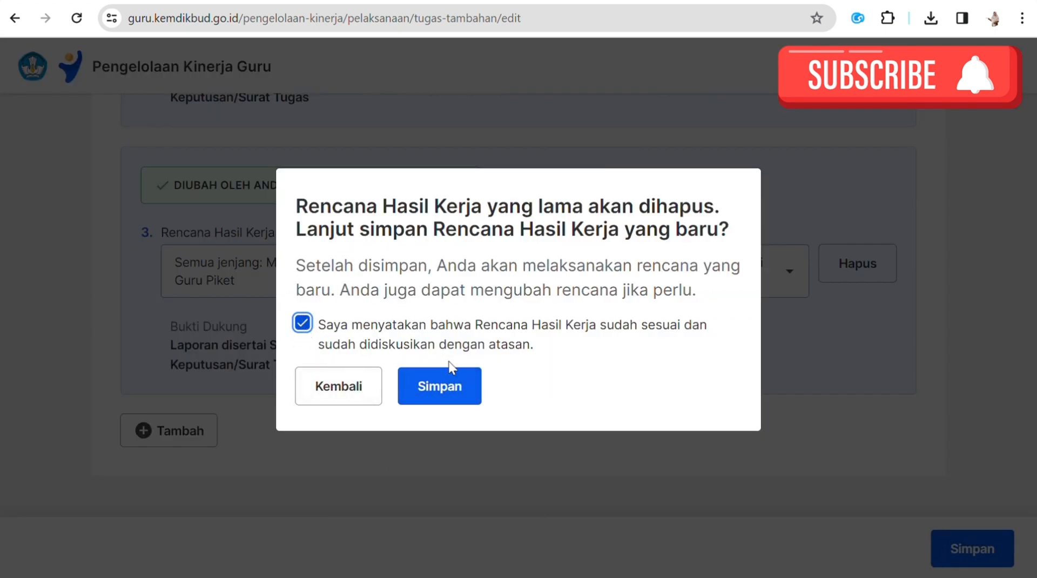
left_click(448, 381)
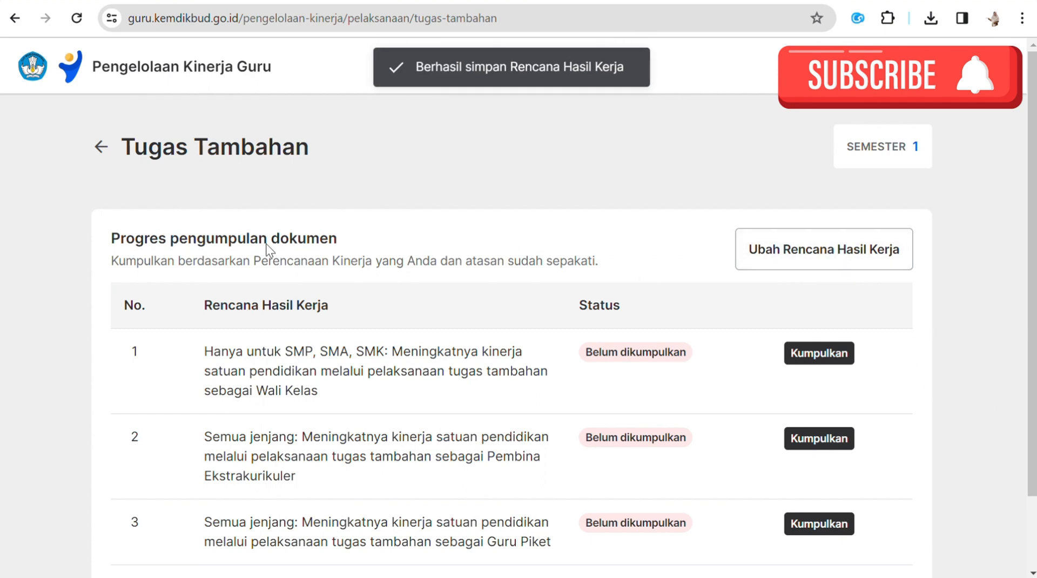
Review the saved Tugas Tambahan work result plans, their collection status and the date of change.
scroll(691, 286, "down", 2)
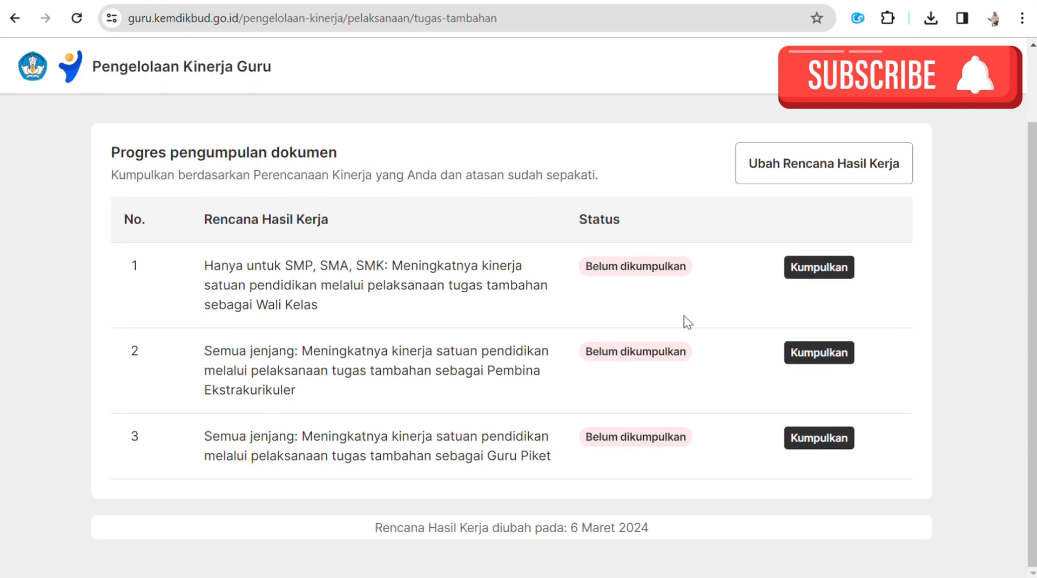
scroll(744, 398, "up", 2)
scroll(742, 400, "down", 2)
scroll(460, 401, "up", 2)
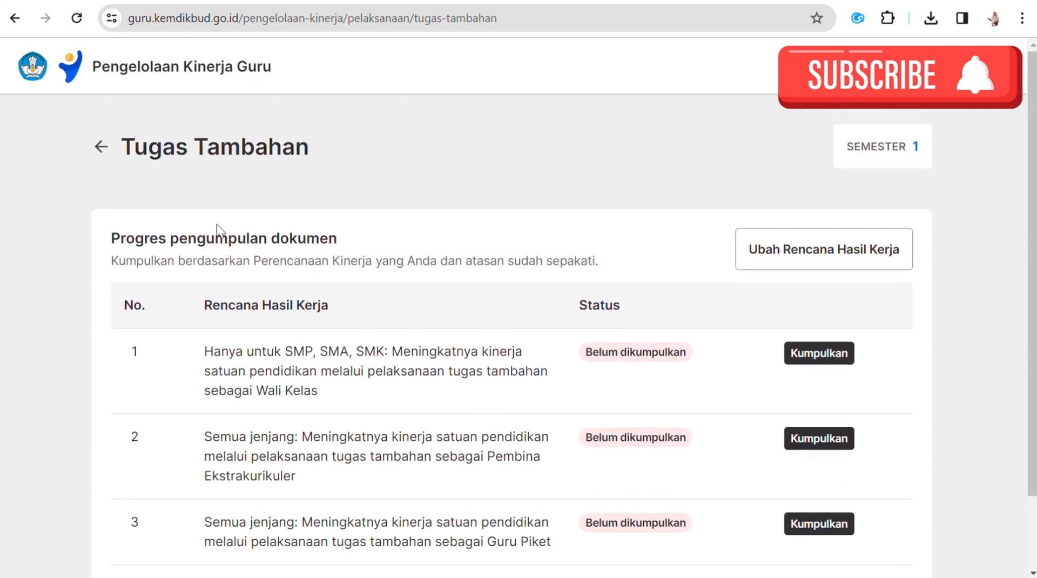
Return to the Pelaksanaan Kinerja overview and look through its document sections and the Alur Pengelolaan Kinerja.
left_click(101, 147)
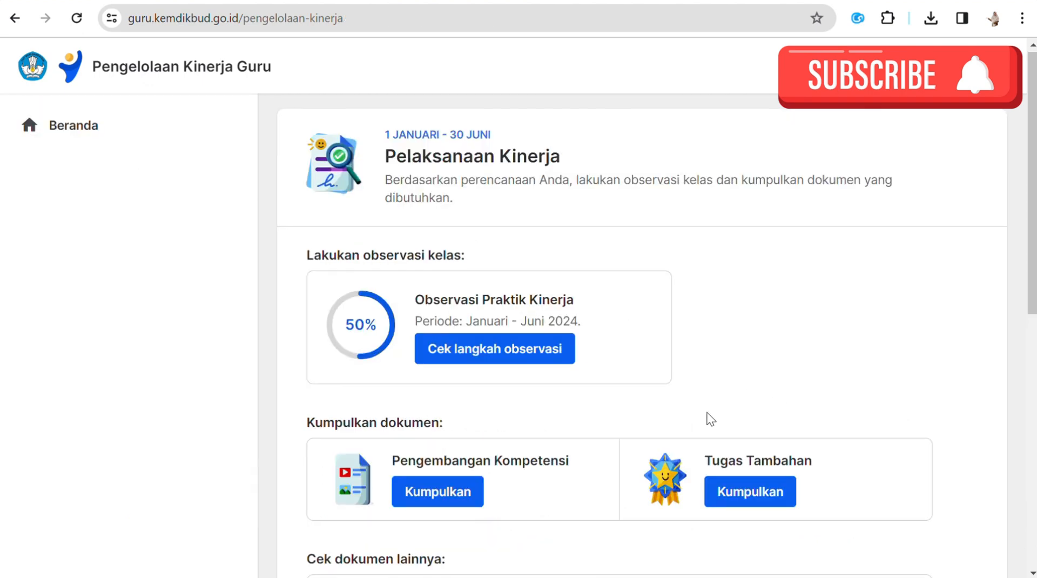
scroll(650, 423, "down", 7)
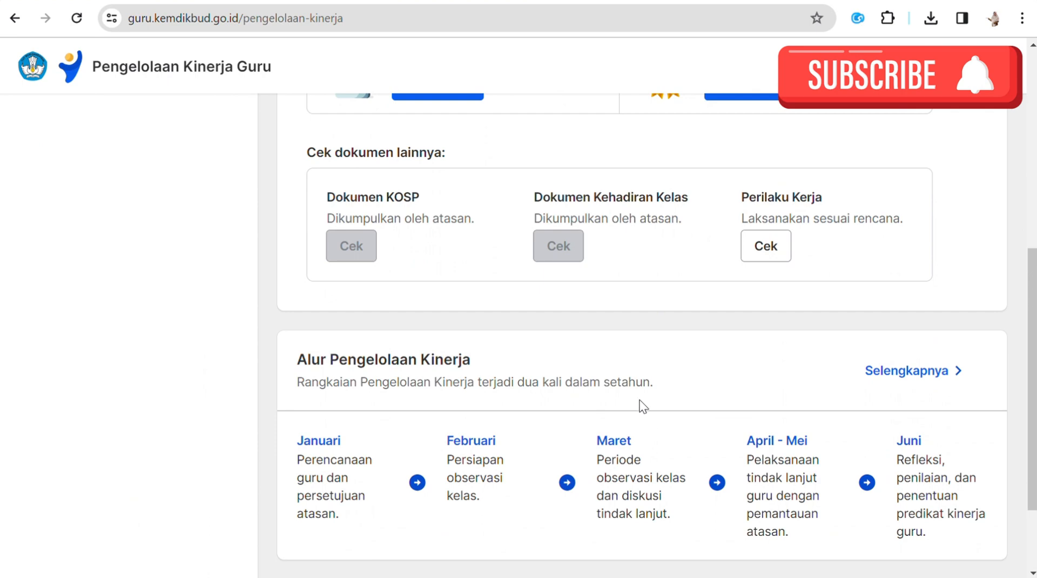
scroll(639, 400, "up", 7)
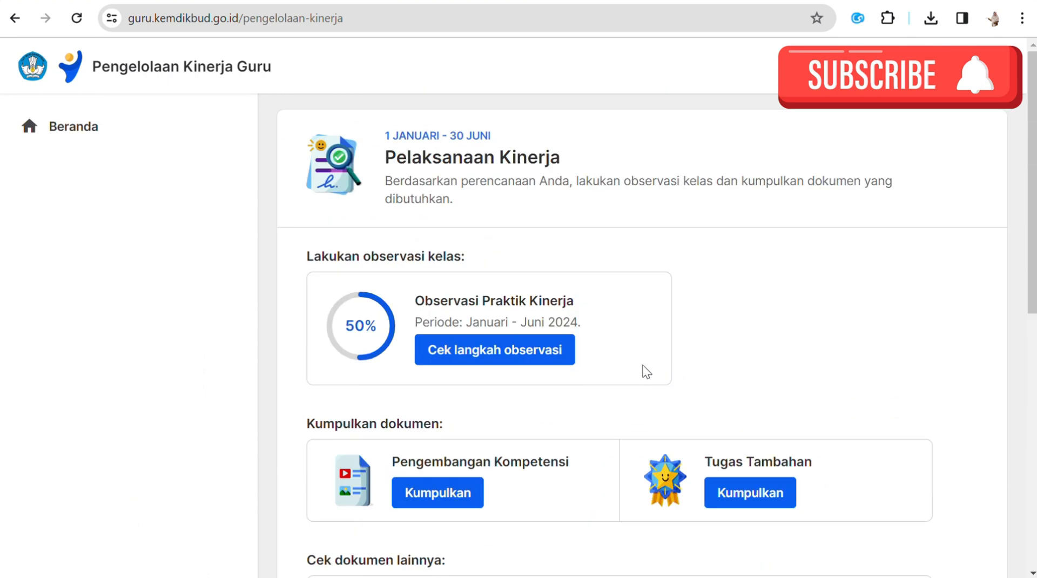